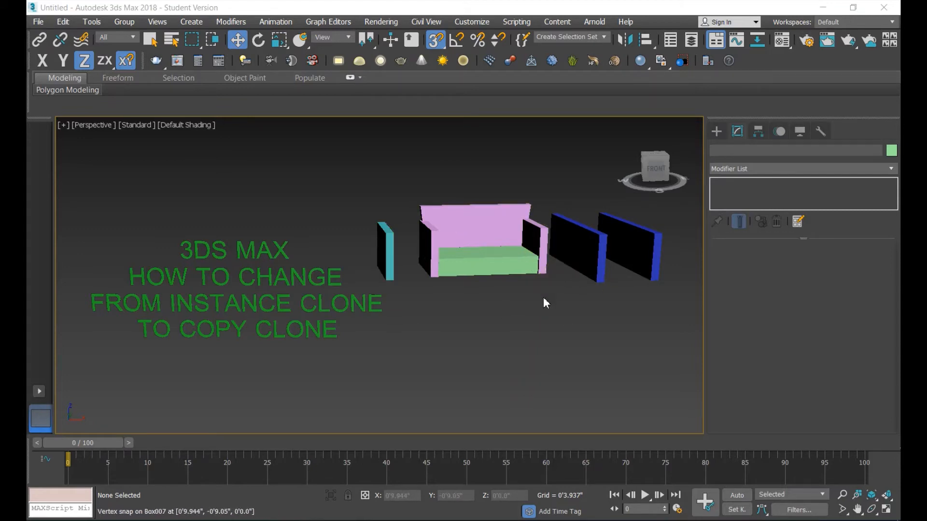
# Hide the green title text beside the sofa model.
pyautogui.click(306, 283)
pyautogui.rightClick(305, 280)
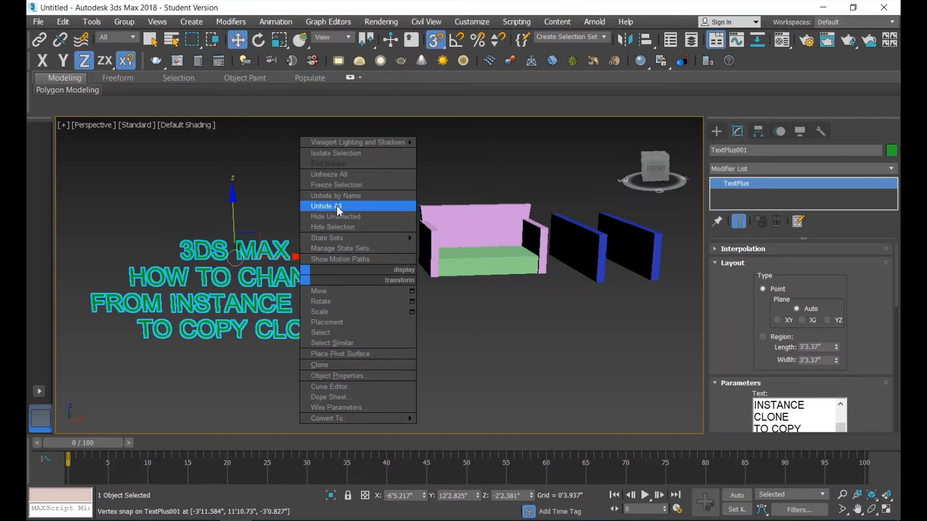
pyautogui.click(342, 227)
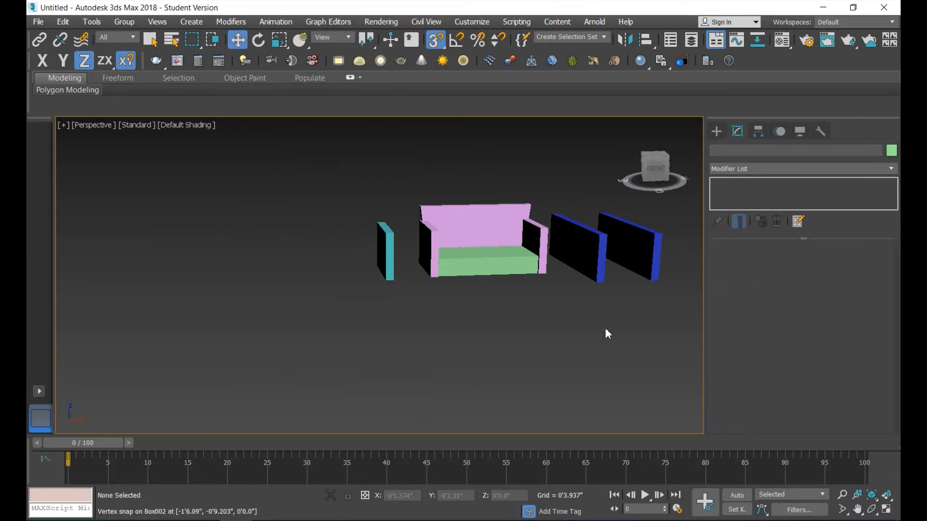
# Delete the two blue boxes and the teal box standing on either side of the sofa.
pyautogui.moveTo(610, 309); pyautogui.dragTo(451, 348, button='middle')
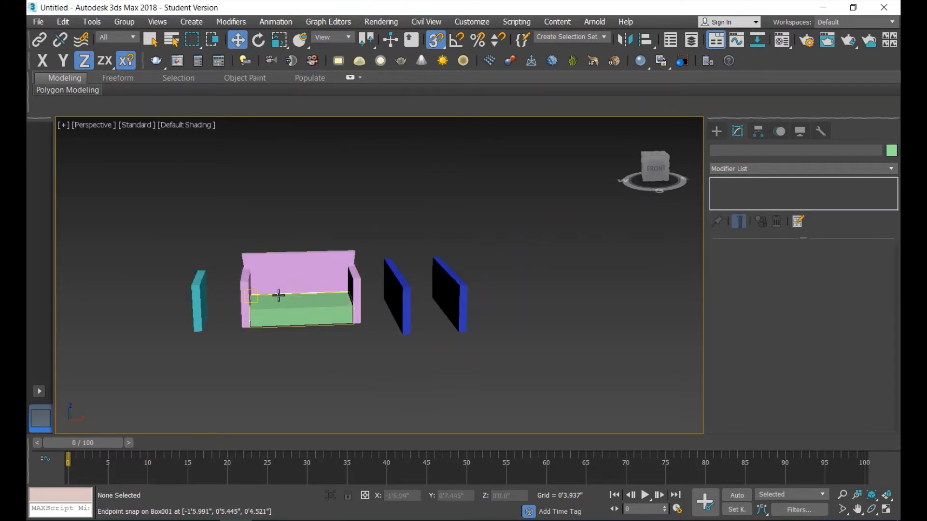
pyautogui.click(321, 312)
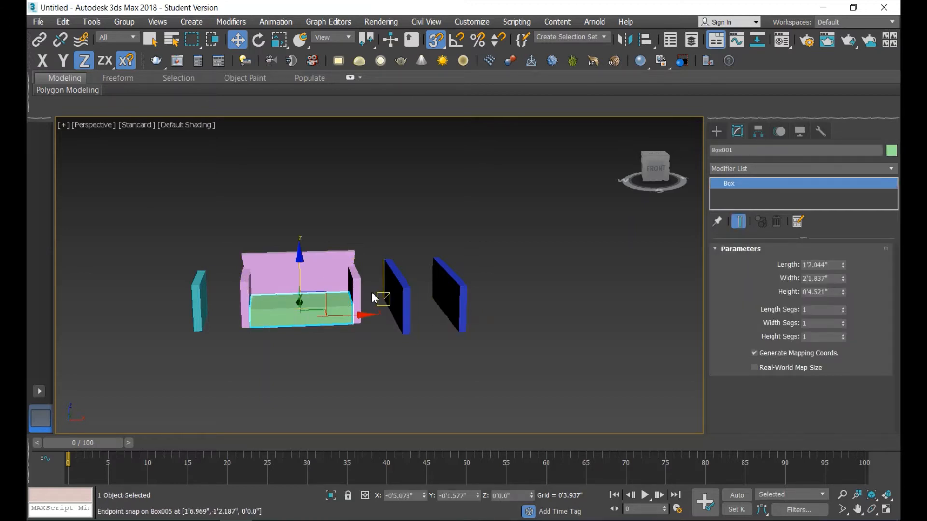
pyautogui.click(405, 288)
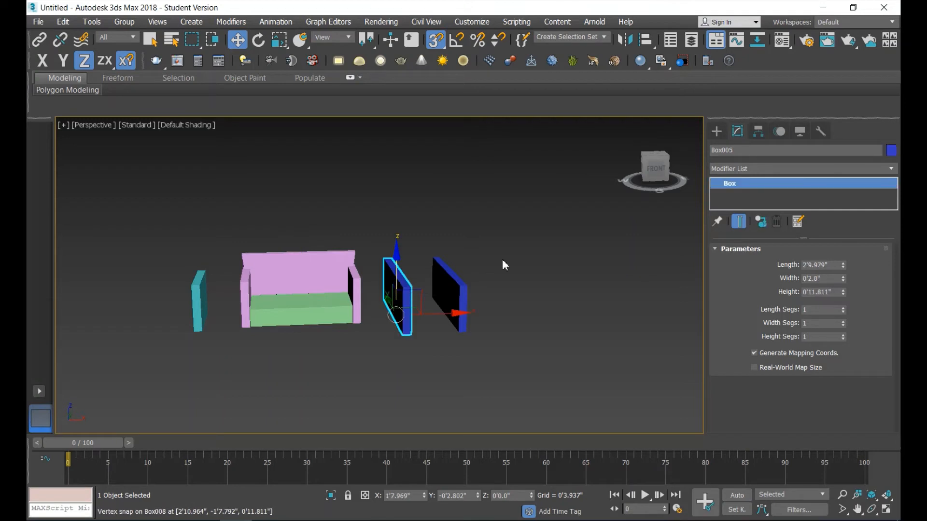
pyautogui.moveTo(398, 335); pyautogui.dragTo(399, 333)
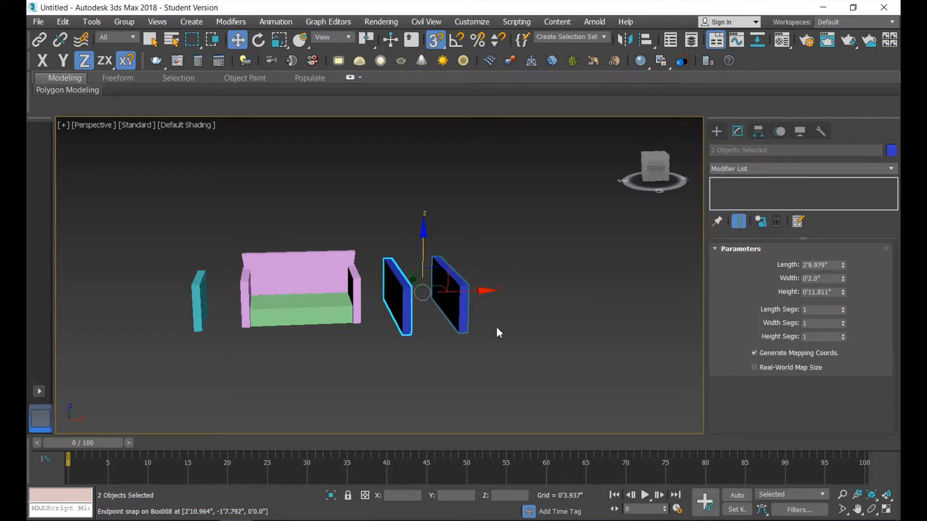
pyautogui.press('Delete')
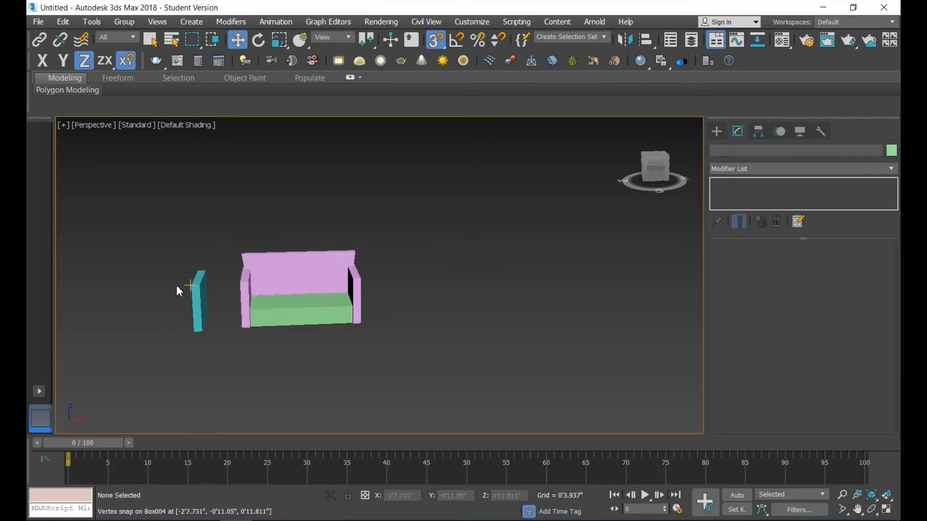
pyautogui.click(199, 289)
pyautogui.press('Delete')
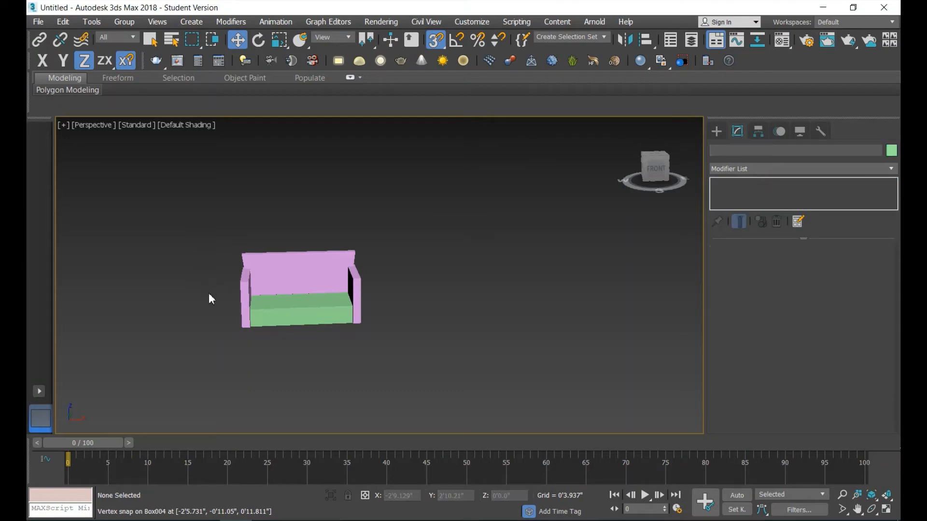
# Group the four sofa parts under the default name and clone the group along the X axis as three instances.
pyautogui.moveTo(419, 393); pyautogui.dragTo(419, 392)
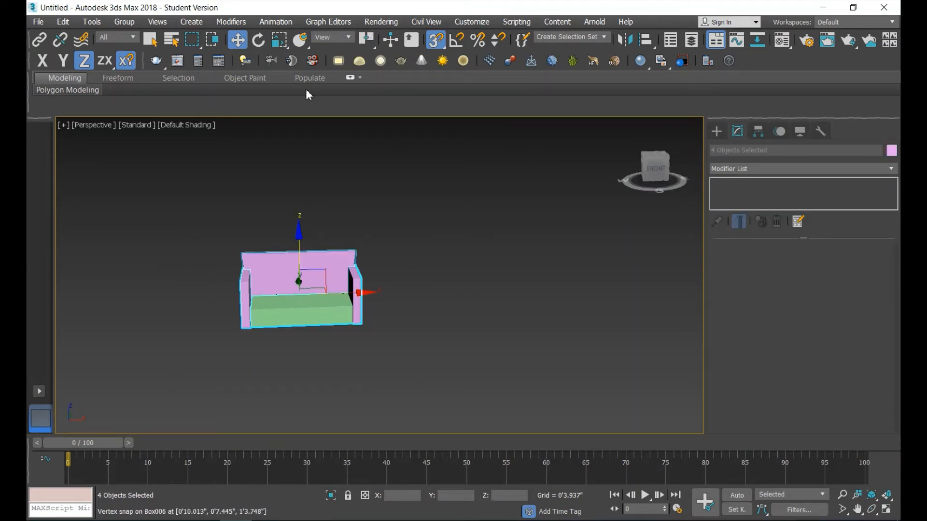
pyautogui.click(124, 22)
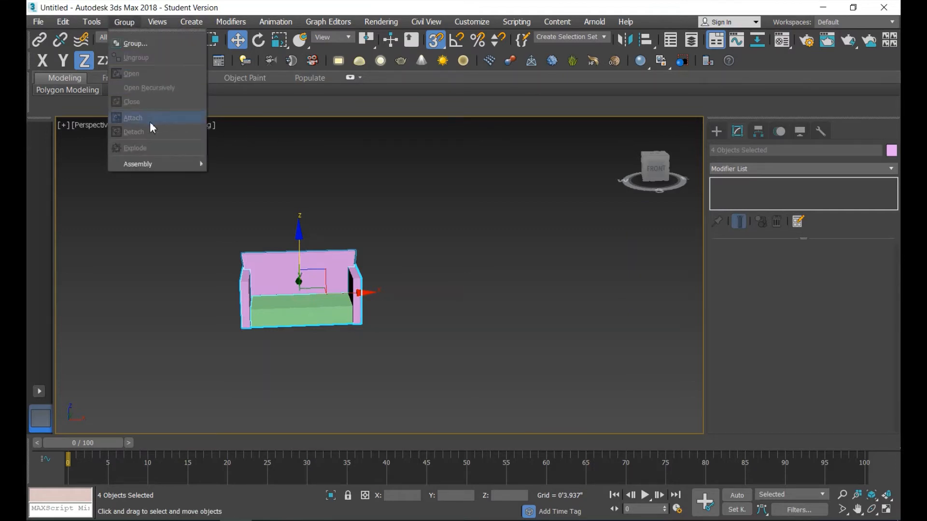
pyautogui.click(141, 45)
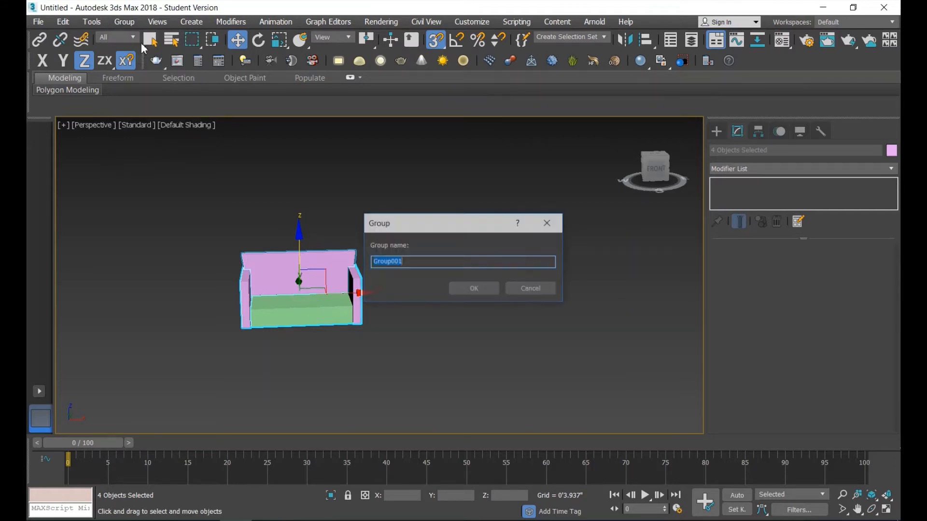
pyautogui.click(471, 288)
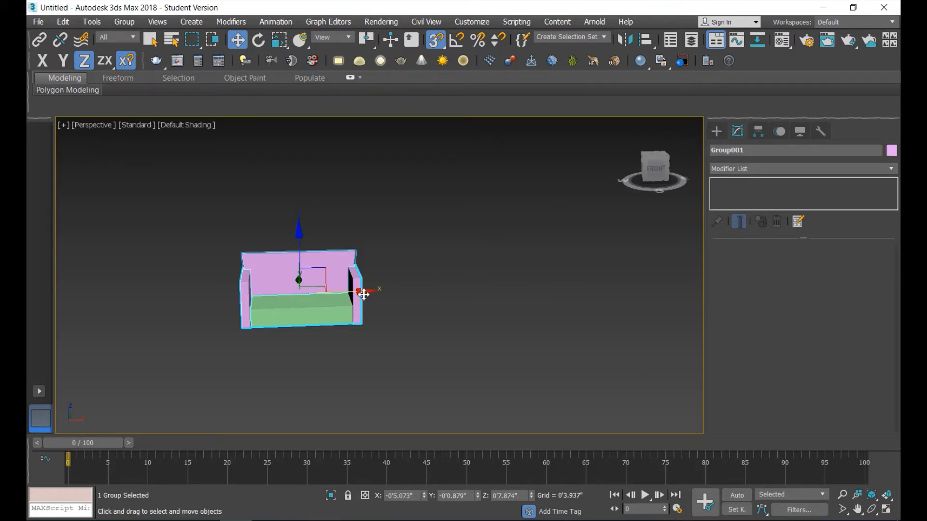
pyautogui.keyDown('shift'); pyautogui.moveTo(363, 294); pyautogui.dragTo(505, 302); pyautogui.keyUp('shift')
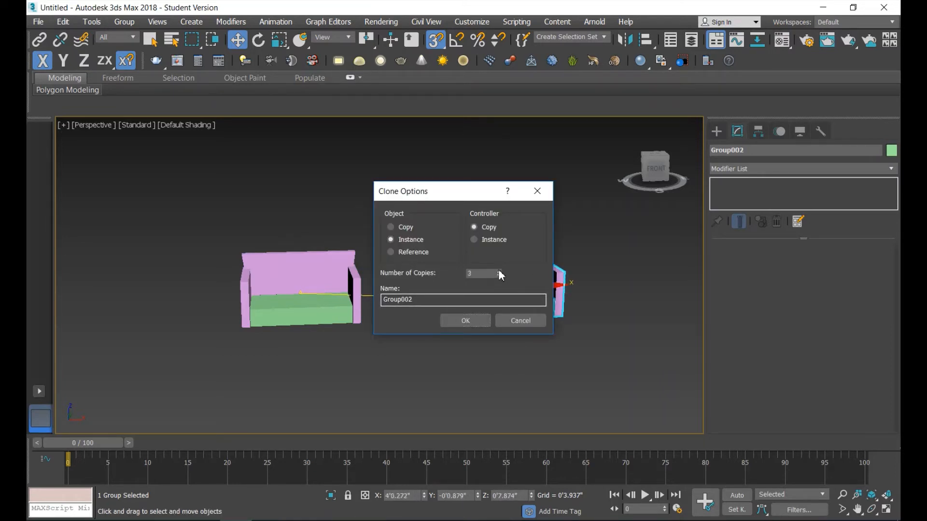
pyautogui.click(461, 320)
# Scale the original sofa group along the Z axis to about 221 percent.
pyautogui.scroll(-4, 599, 355)
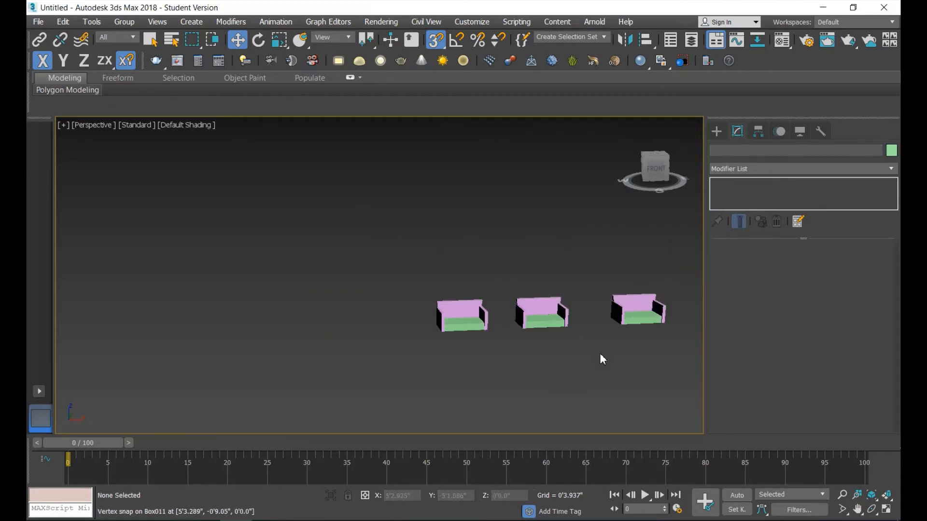
pyautogui.moveTo(534, 364); pyautogui.dragTo(404, 368, button='middle')
pyautogui.click(265, 338)
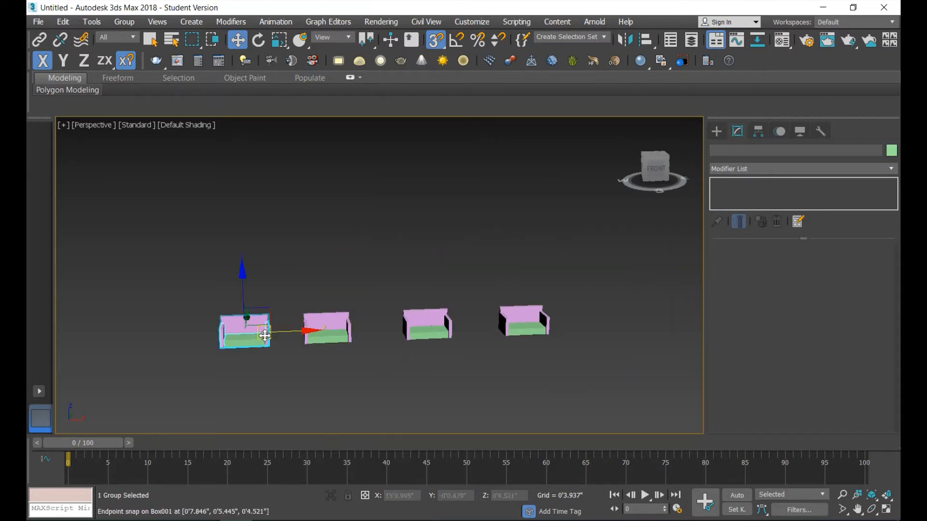
pyautogui.click(278, 41)
pyautogui.moveTo(278, 47); pyautogui.dragTo(281, 73)
pyautogui.moveTo(242, 273); pyautogui.dragTo(247, 230)
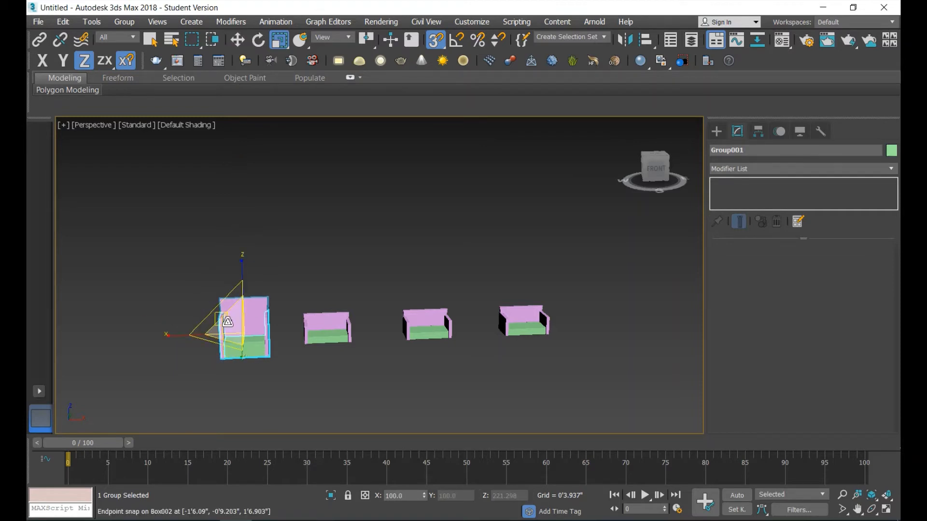
pyautogui.click(431, 389)
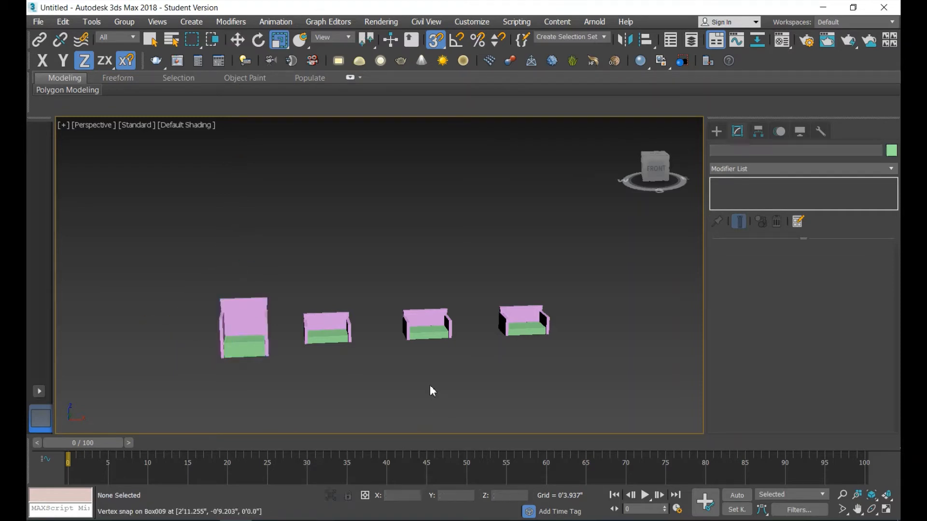
# Scale the second sofa group in the row uniformly to about 165 percent.
pyautogui.scroll(4, 256, 343)
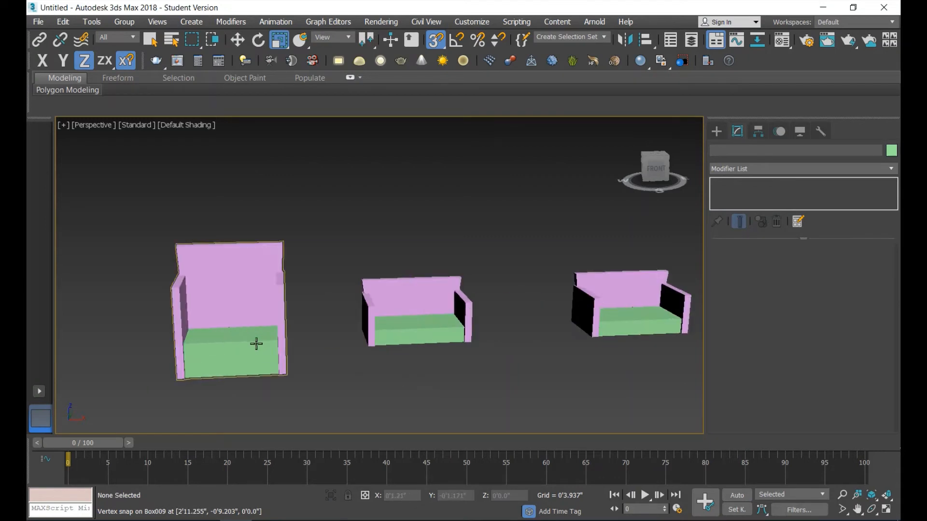
pyautogui.click(262, 321)
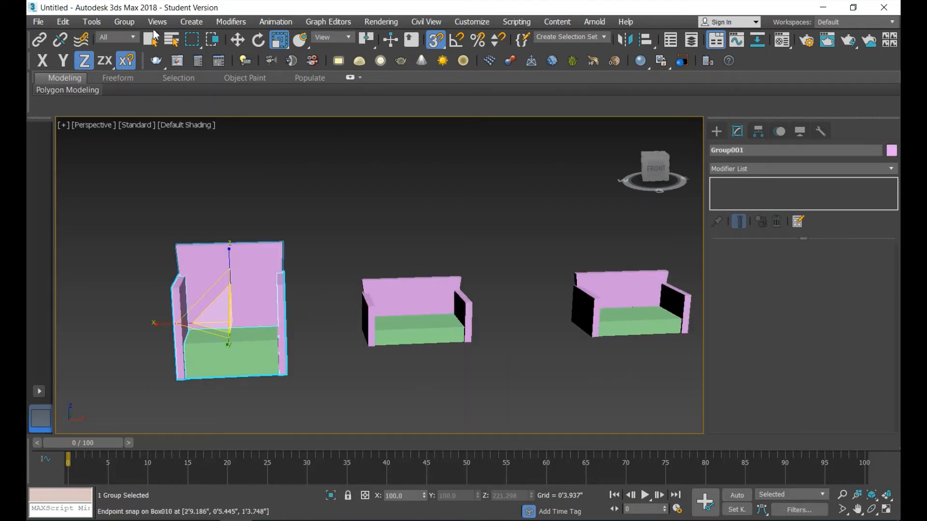
pyautogui.click(414, 301)
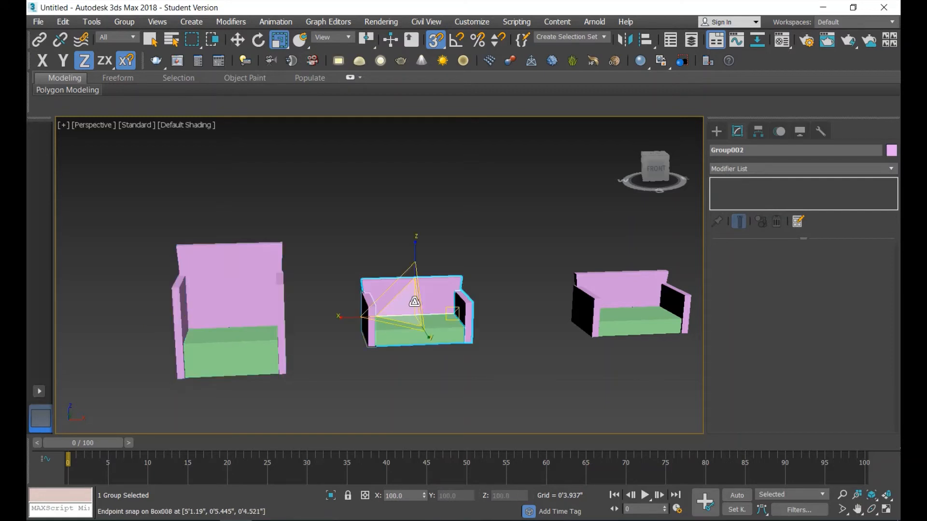
pyautogui.moveTo(414, 287); pyautogui.dragTo(389, 263)
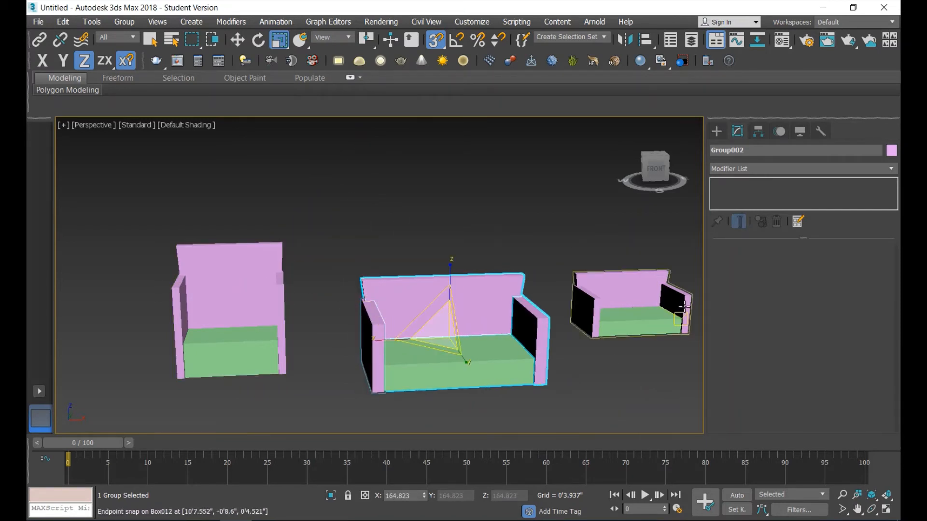
pyautogui.scroll(-3, 659, 349)
pyautogui.moveTo(635, 379); pyautogui.dragTo(477, 356, button='middle')
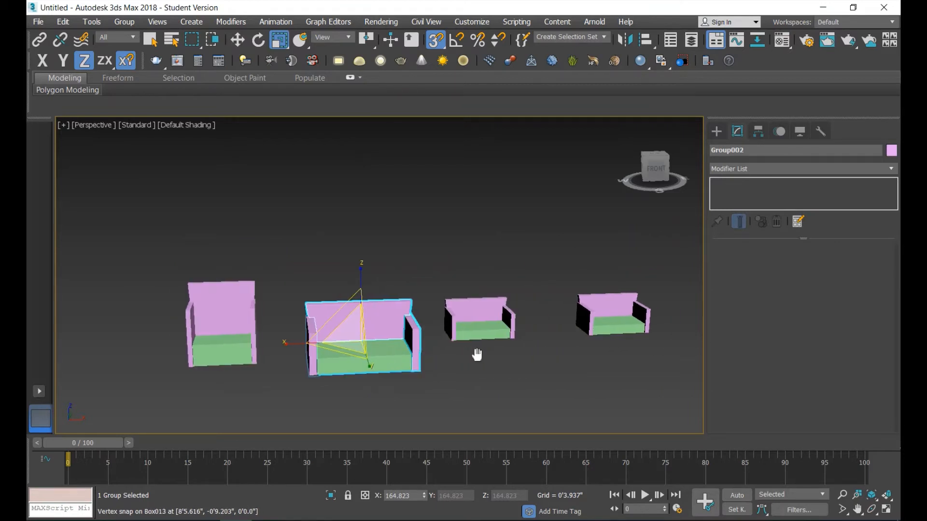
pyautogui.click(579, 375)
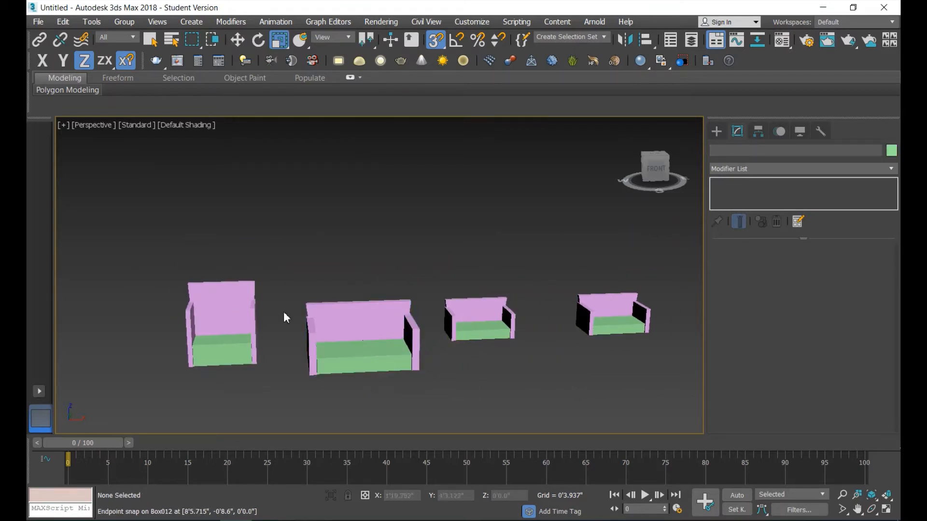
# Undo the scaling of both sofa groups and the cloning of the three instances.
pyautogui.hotkey('ctrl', 'z')
pyautogui.hotkey('ctrl', 'z')
pyautogui.hotkey('ctrl', 'z')
pyautogui.hotkey('ctrl', 'z')
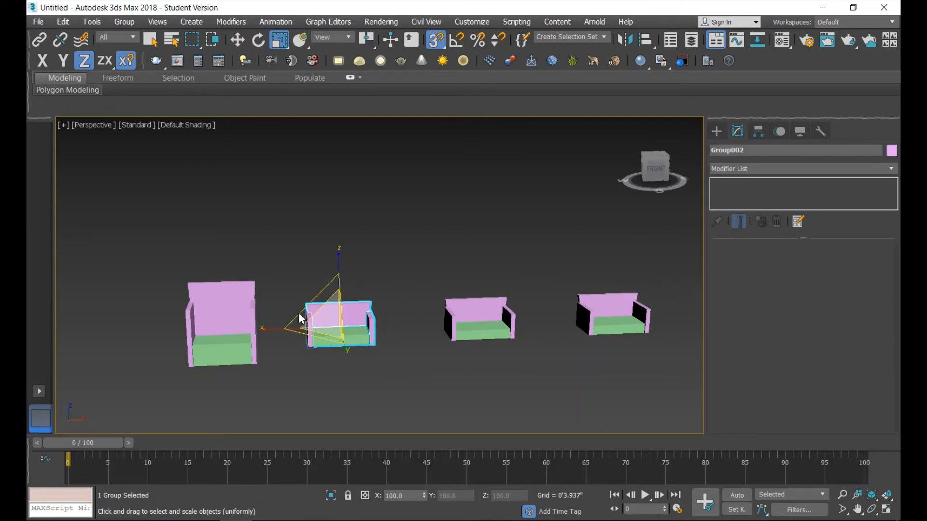
pyautogui.hotkey('ctrl', 'z')
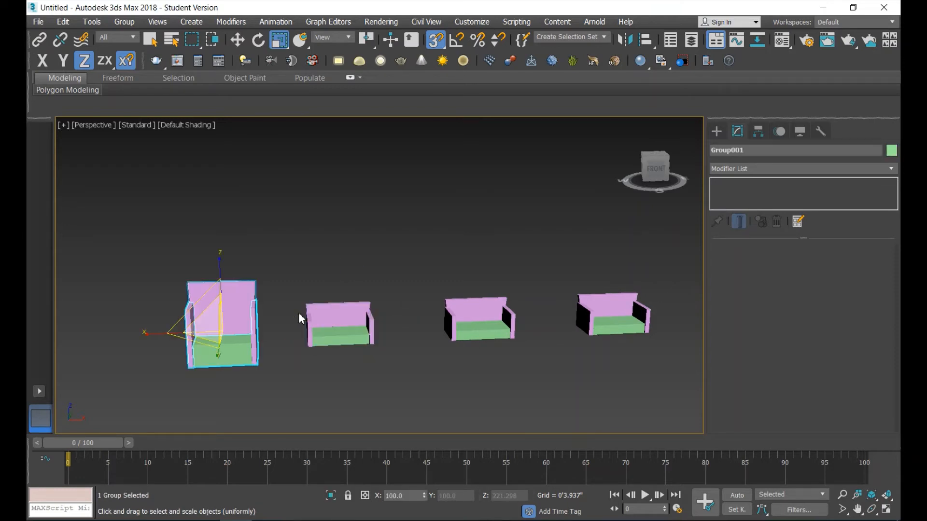
pyautogui.hotkey('ctrl', 'z')
pyautogui.hotkey('ctrl', 'z')
pyautogui.hotkey('ctrl', 'z')
pyautogui.hotkey('ctrl', 'z')
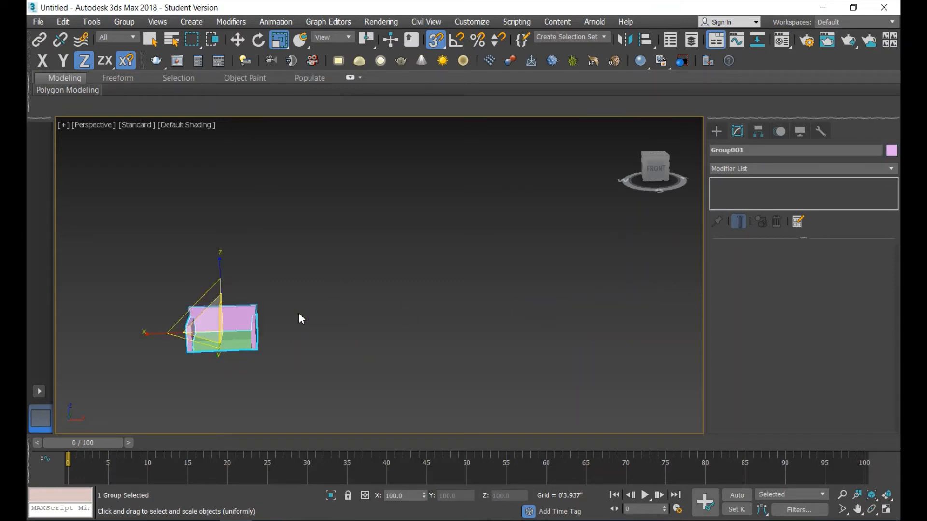
pyautogui.click(351, 343)
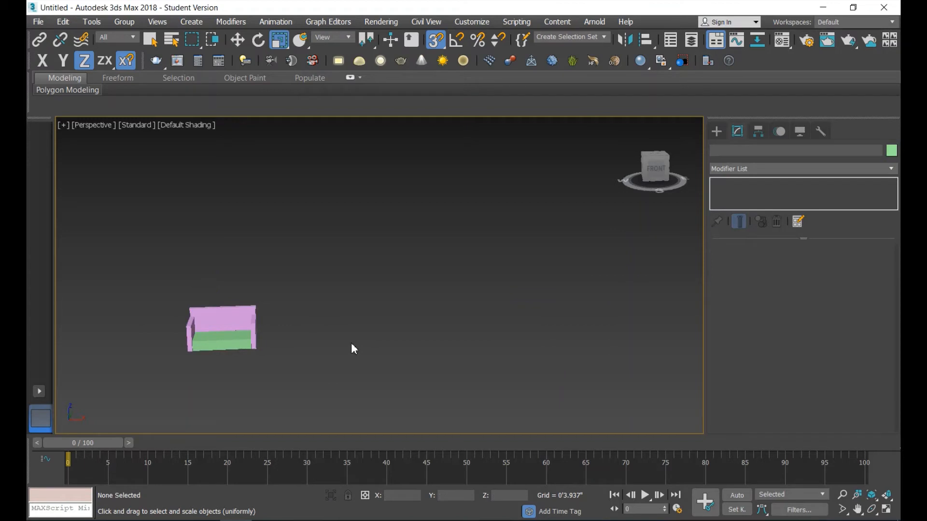
pyautogui.click(224, 325)
pyautogui.click(124, 24)
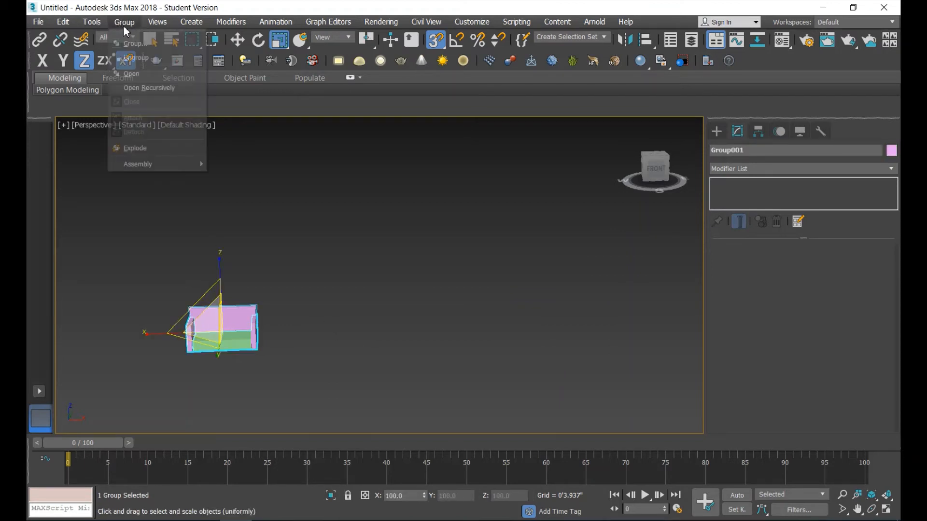
pyautogui.click(471, 278)
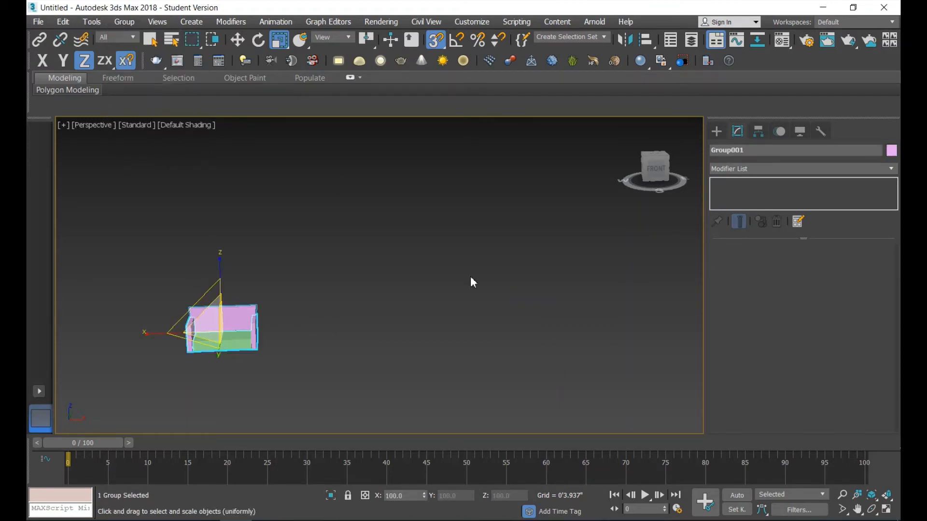
pyautogui.click(471, 278)
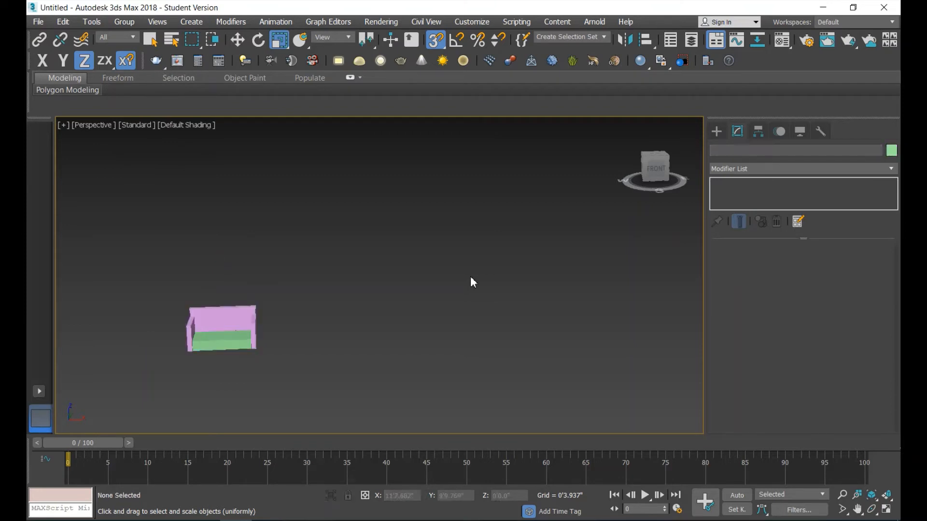
pyautogui.click(241, 318)
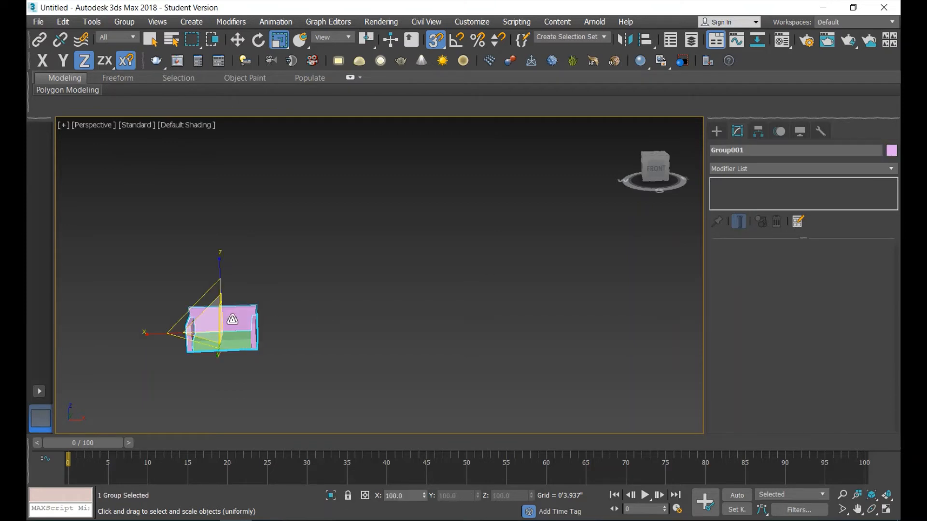
# Undo the grouping of the sofa parts and select only the sofa's backrest.
pyautogui.hotkey('ctrl', 'z')
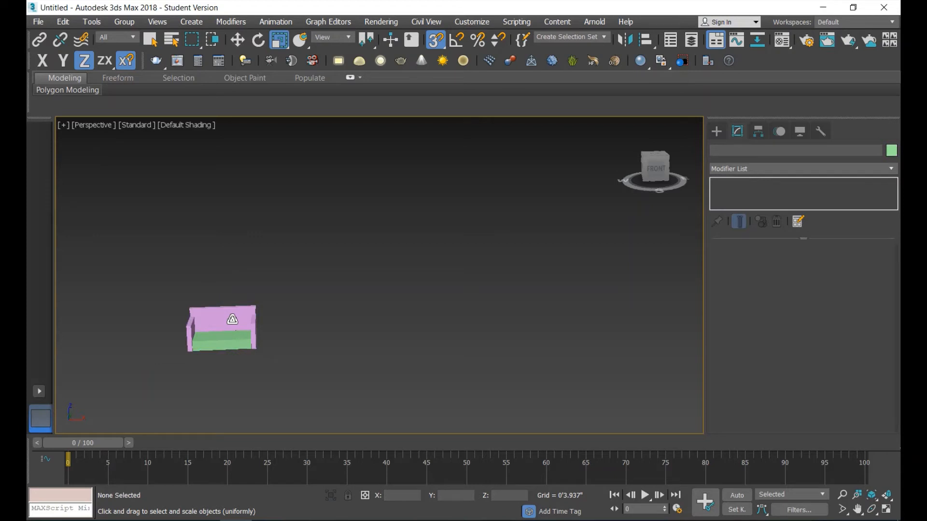
pyautogui.hotkey('ctrl', 'z')
pyautogui.hotkey('ctrl', 'z')
pyautogui.click(232, 320)
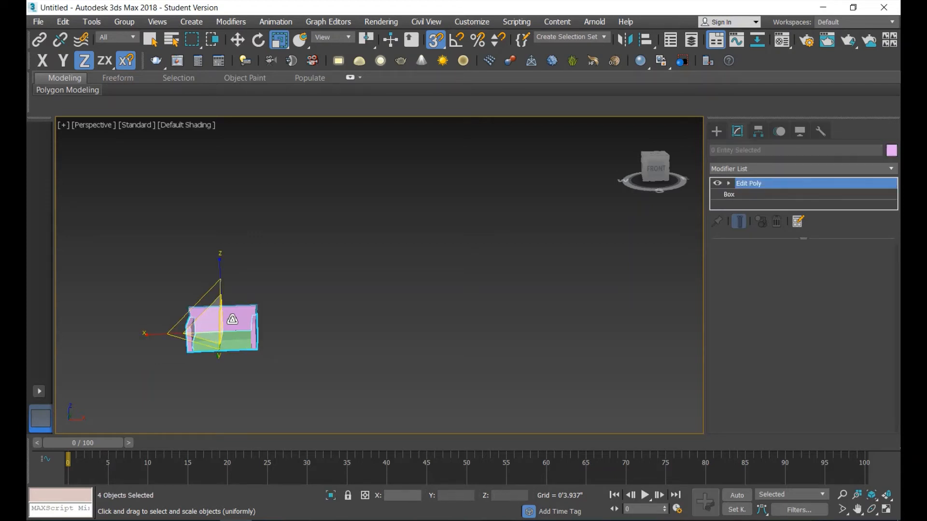
pyautogui.click(372, 294)
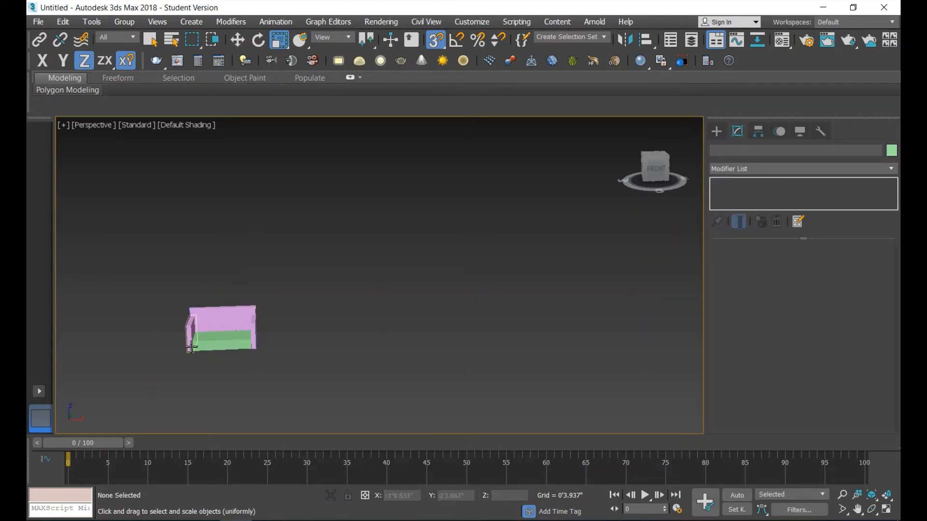
pyautogui.click(242, 325)
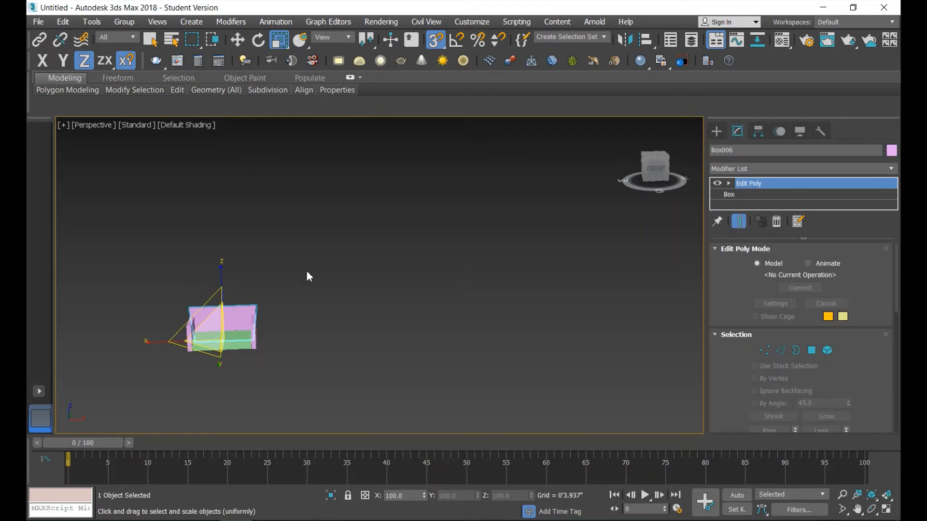
# Select all four sofa parts and clone them along the X axis as two instances.
pyautogui.click(404, 268)
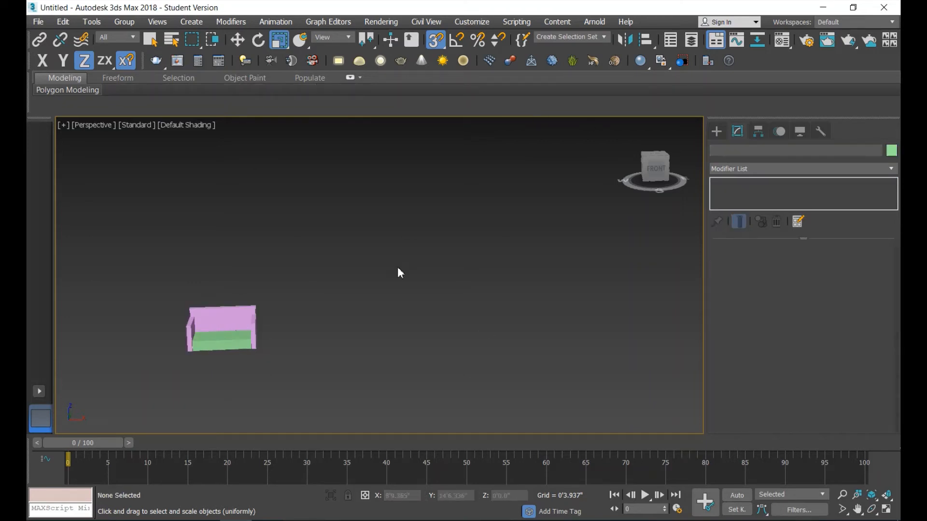
pyautogui.moveTo(305, 378); pyautogui.dragTo(302, 377)
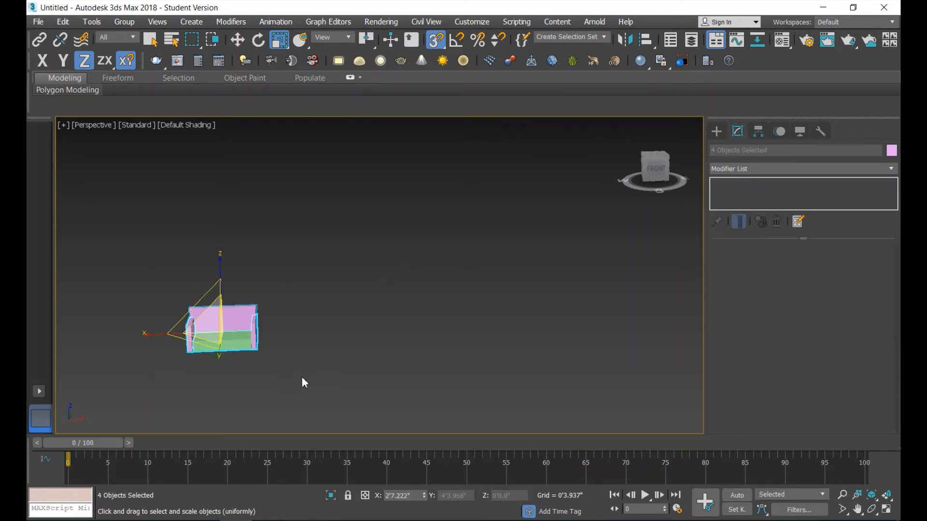
pyautogui.click(237, 40)
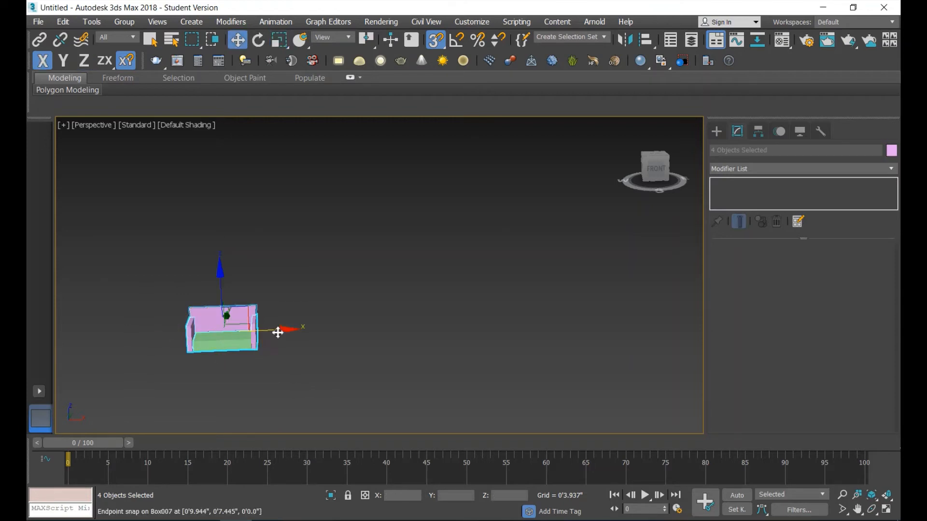
pyautogui.moveTo(279, 328)
pyautogui.keyDown('shift'); pyautogui.mouseDown()
pyautogui.moveTo(311, 322)
pyautogui.moveTo(298, 281)
pyautogui.moveTo(343, 274)
pyautogui.mouseUp(); pyautogui.keyUp('shift')
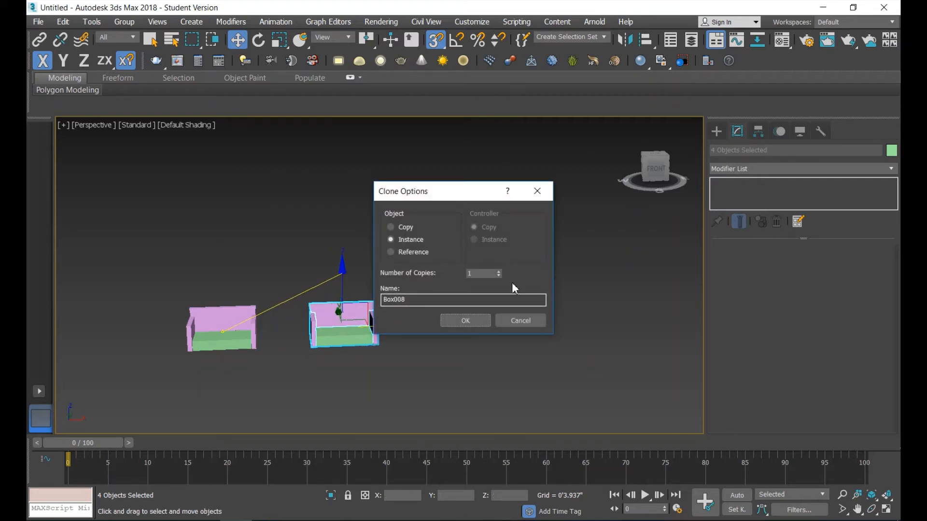
pyautogui.click(484, 318)
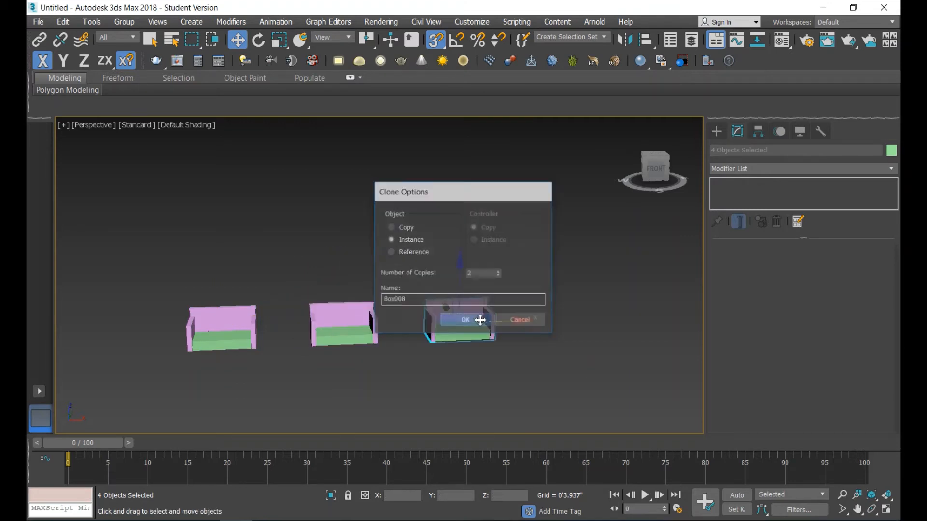
# Scale the farthest sofa instance down uniformly, and delete both cloned sofas.
pyautogui.click(279, 40)
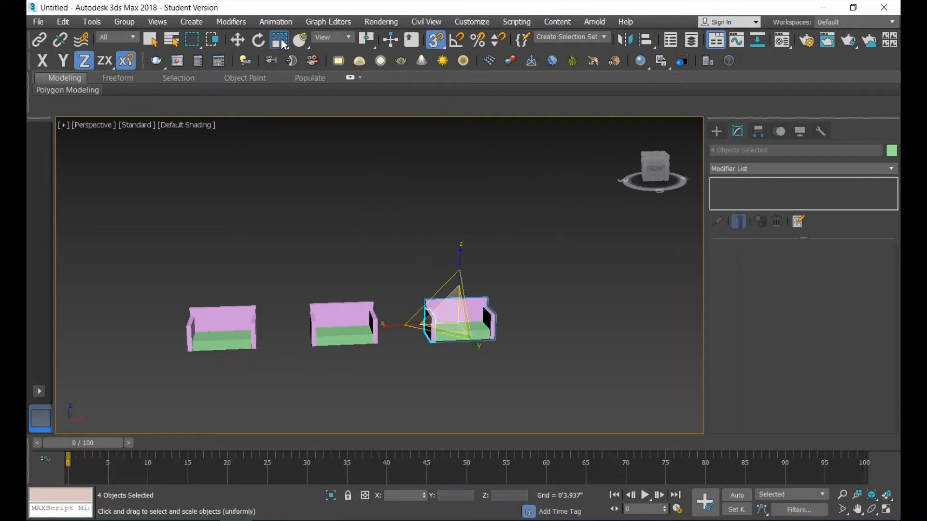
pyautogui.moveTo(468, 331); pyautogui.dragTo(457, 370)
pyautogui.click(445, 393)
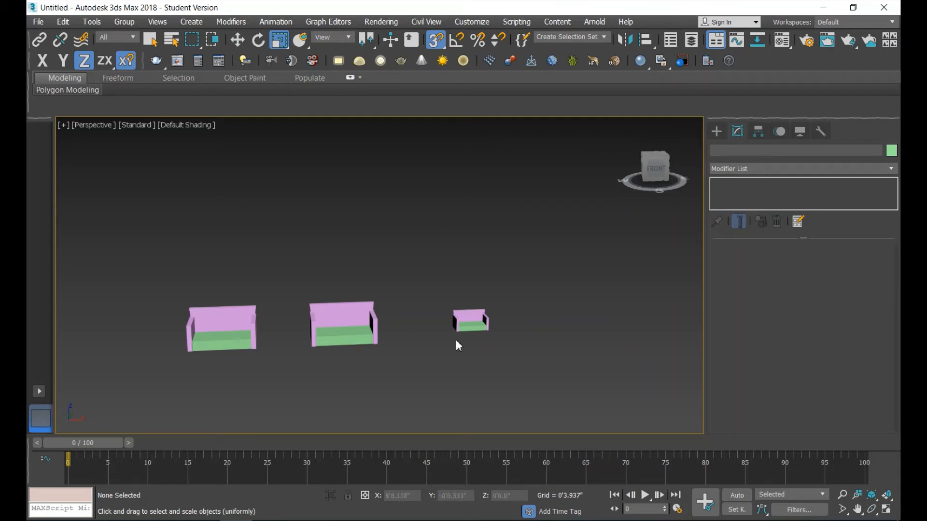
pyautogui.moveTo(304, 270); pyautogui.dragTo(304, 270)
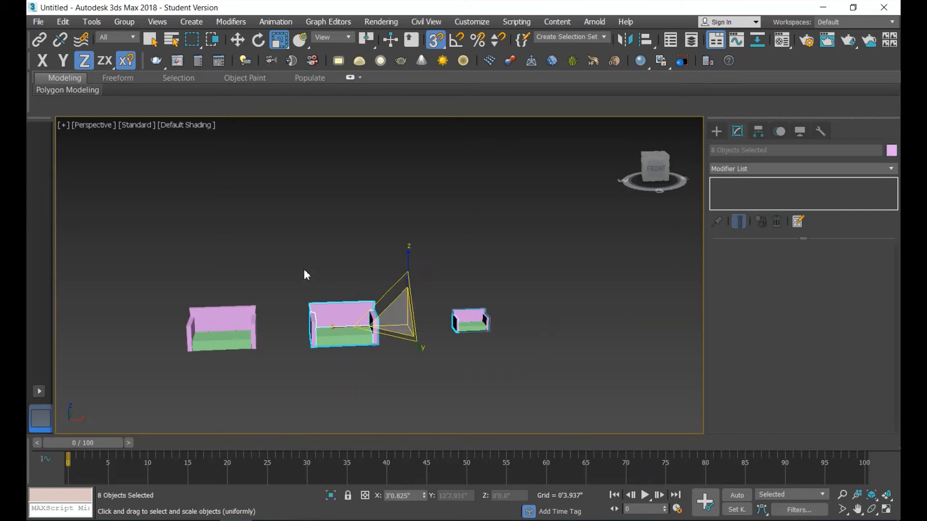
# Clone the sofa's right armrest along the X axis as two instances.
pyautogui.click(253, 328)
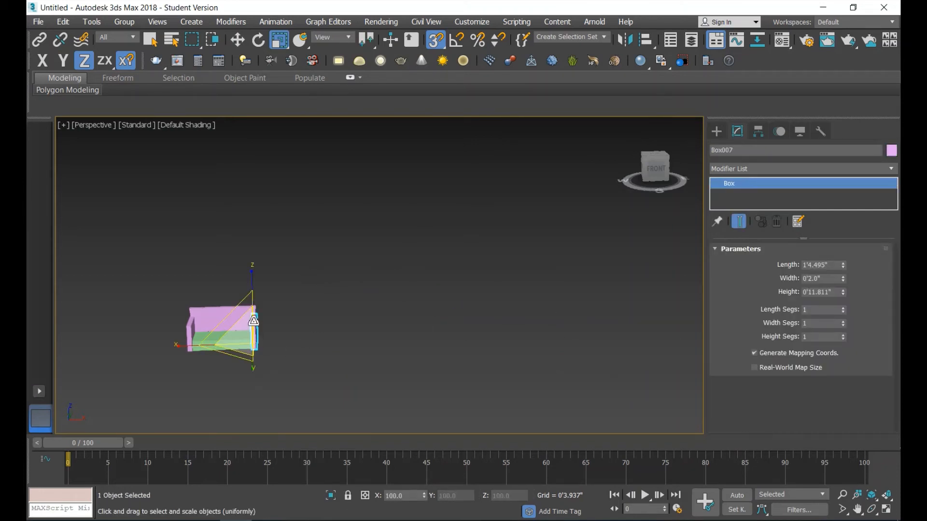
pyautogui.click(237, 40)
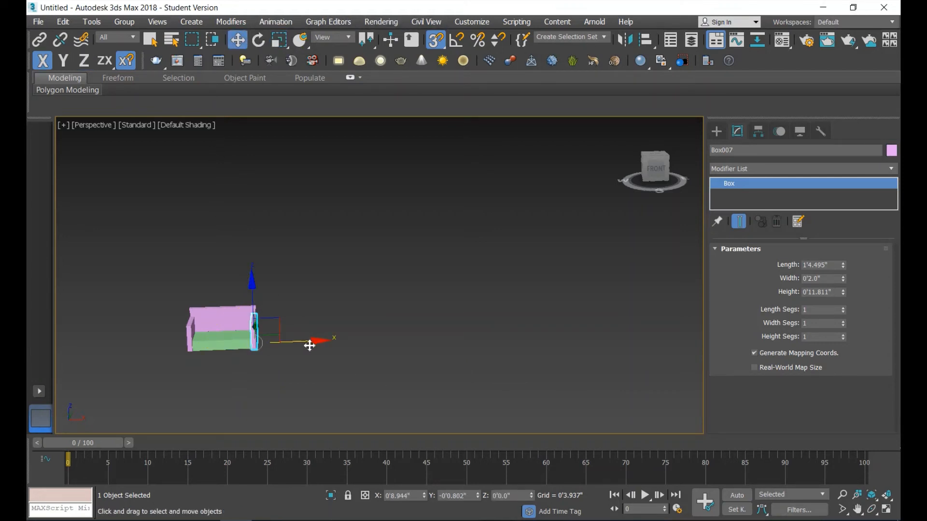
pyautogui.moveTo(254, 338)
pyautogui.keyDown('shift'); pyautogui.mouseDown()
pyautogui.moveTo(327, 344)
pyautogui.moveTo(330, 356)
pyautogui.mouseUp(); pyautogui.keyUp('shift')
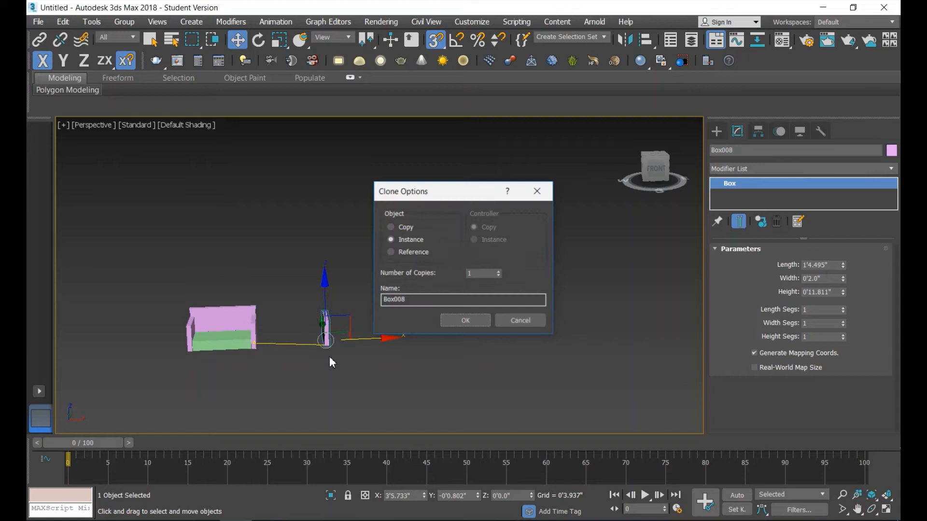
pyautogui.click(499, 272)
pyautogui.click(482, 321)
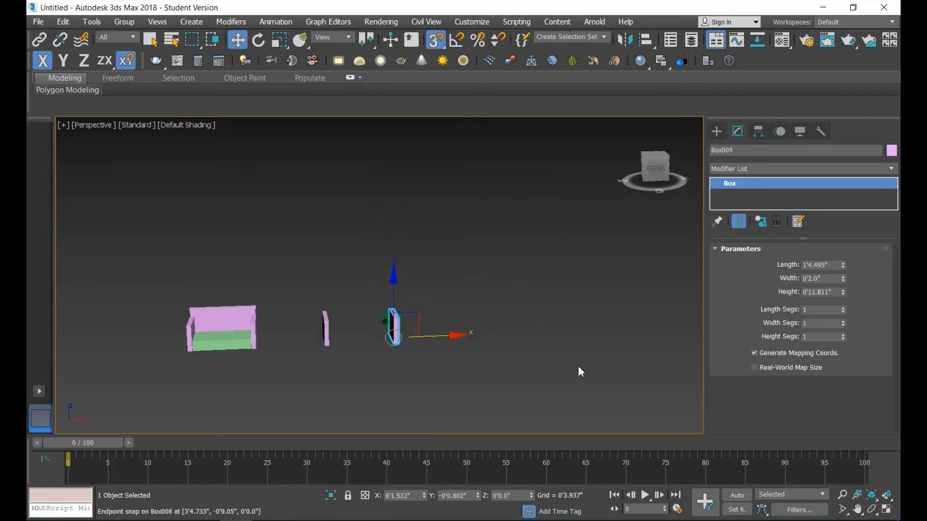
# Scale the farthest armrest instance uniformly to about 250 percent and undo the scaling.
pyautogui.click(278, 41)
pyautogui.moveTo(389, 314); pyautogui.dragTo(380, 246)
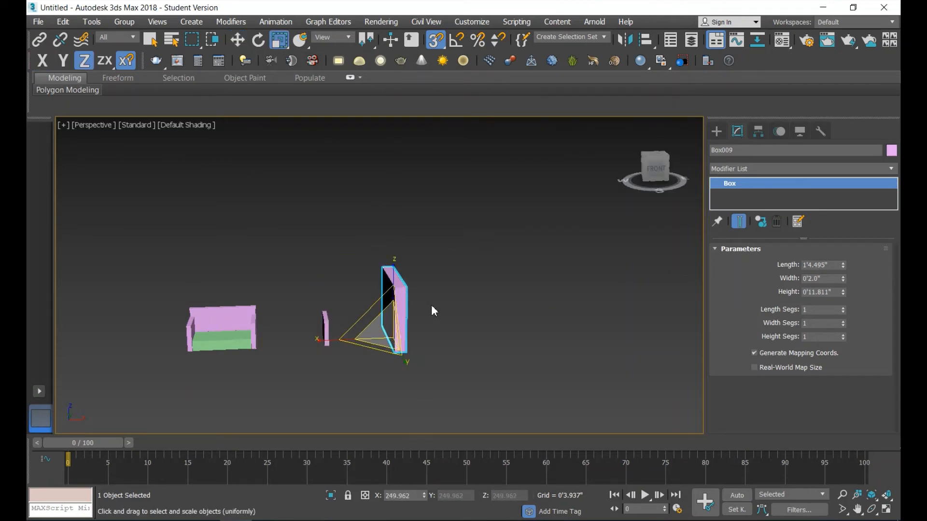
pyautogui.hotkey('ctrl', 'z')
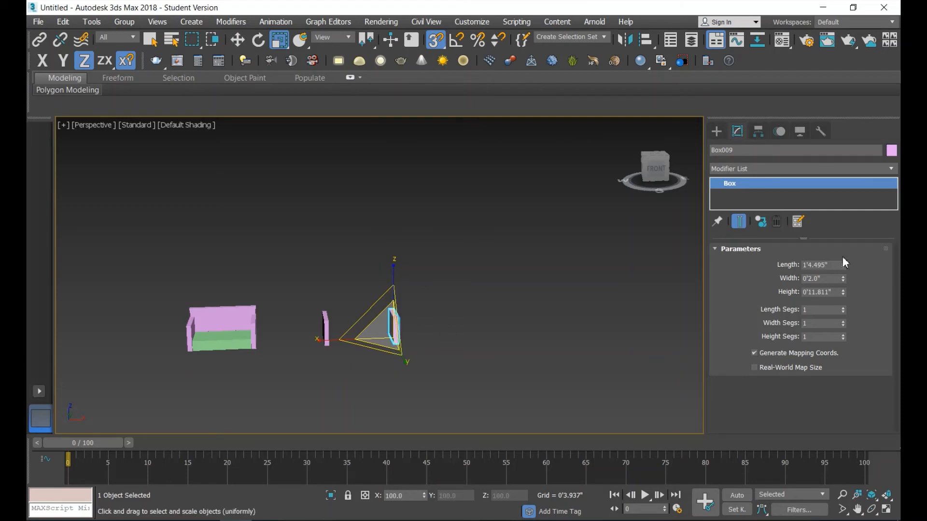
# Set the farthest armrest instance's length to about 6'1.895", width to 0'4.52" and height to 3'4.63".
pyautogui.moveTo(842, 265); pyautogui.dragTo(837, 124)
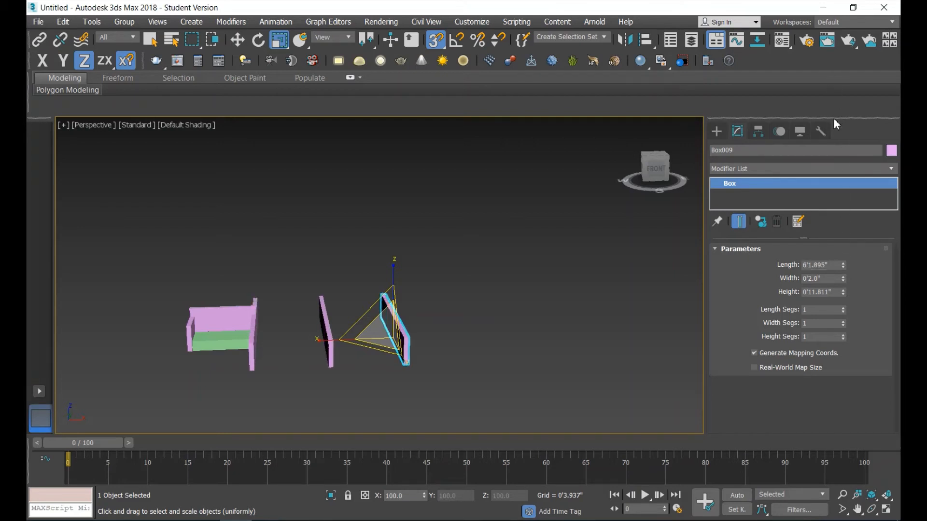
pyautogui.moveTo(843, 279); pyautogui.dragTo(820, 215)
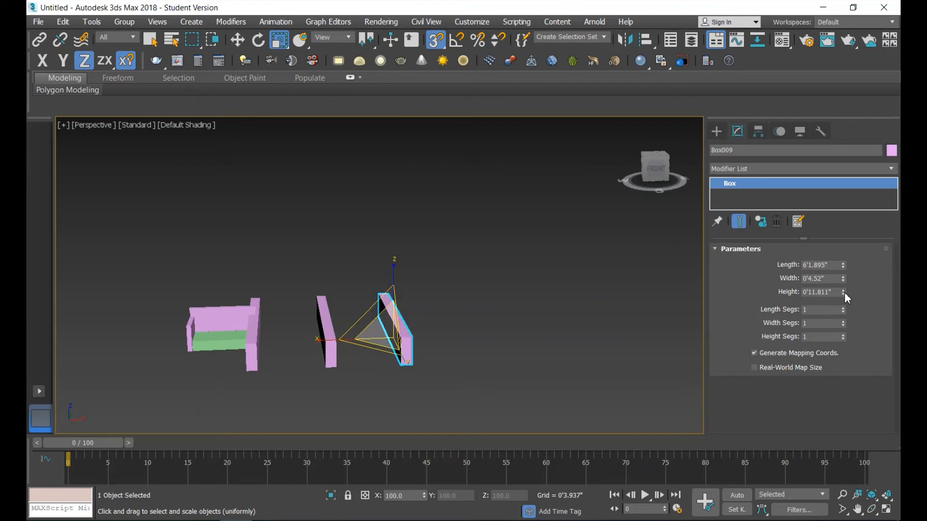
pyautogui.moveTo(843, 293); pyautogui.dragTo(847, 165)
pyautogui.click(538, 306)
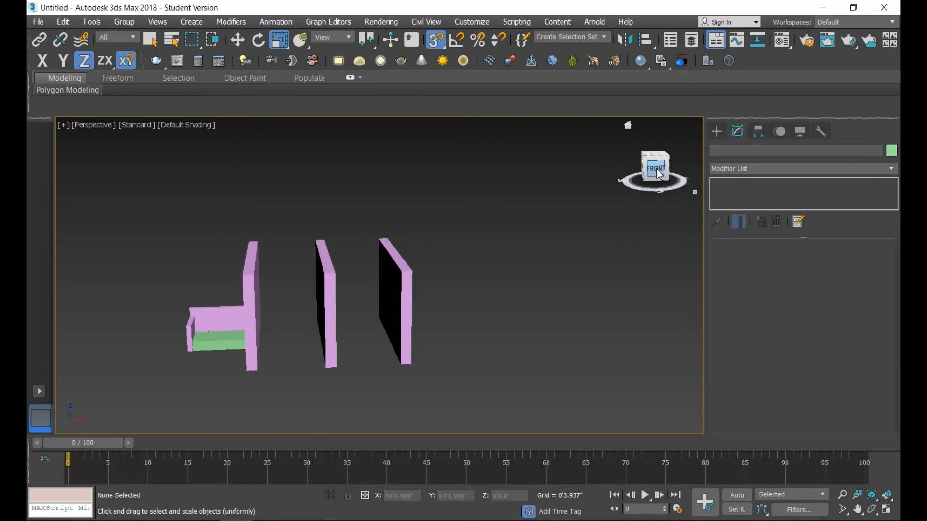
# Set the middle armrest instance's length to about 6'5.59".
pyautogui.moveTo(659, 171)
pyautogui.mouseDown()
pyautogui.moveTo(680, 171)
pyautogui.moveTo(675, 180)
pyautogui.moveTo(667, 173)
pyautogui.mouseUp()
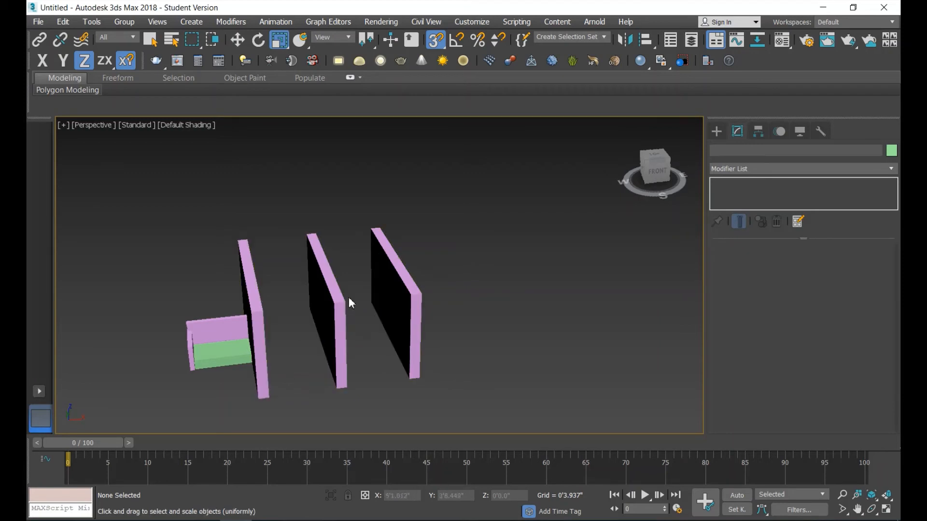
pyautogui.click(338, 307)
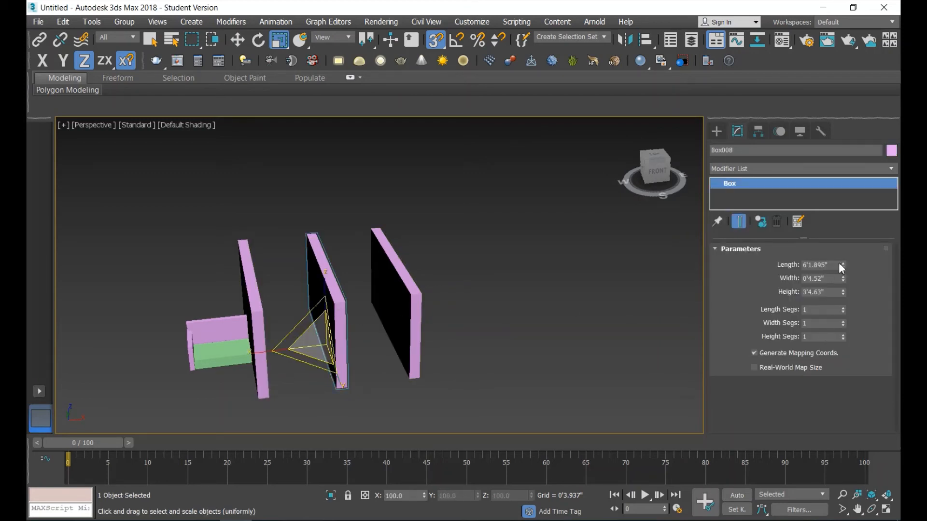
pyautogui.moveTo(843, 265); pyautogui.dragTo(849, 293)
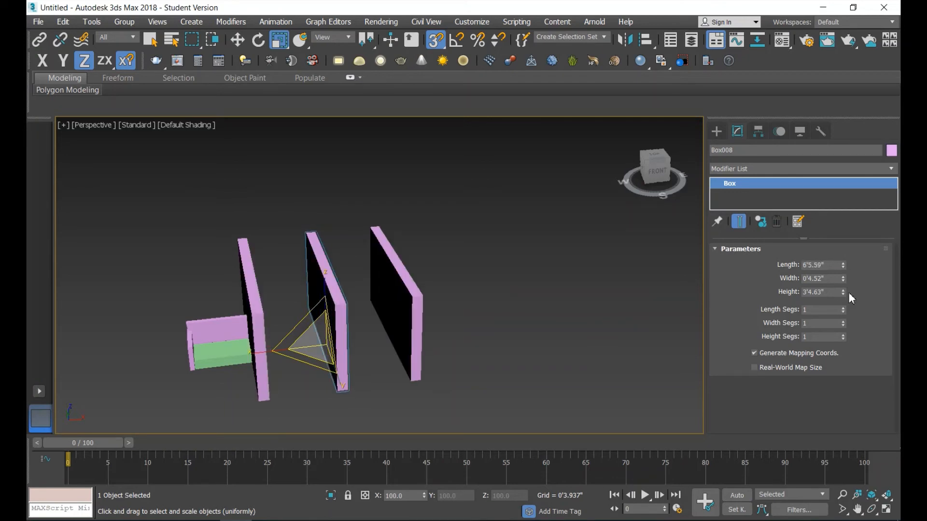
pyautogui.click(499, 306)
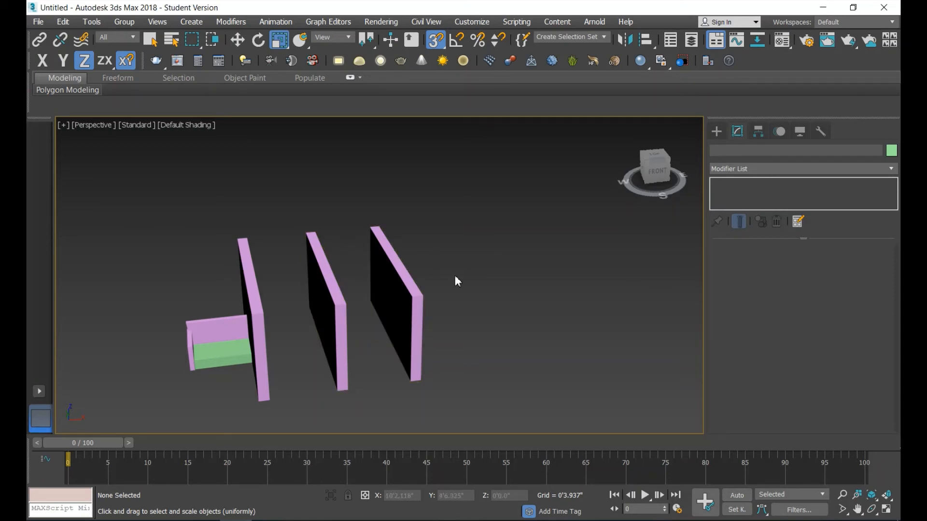
# Make the farthest armrest instance unique so it becomes independent of the other armrests.
pyautogui.click(417, 301)
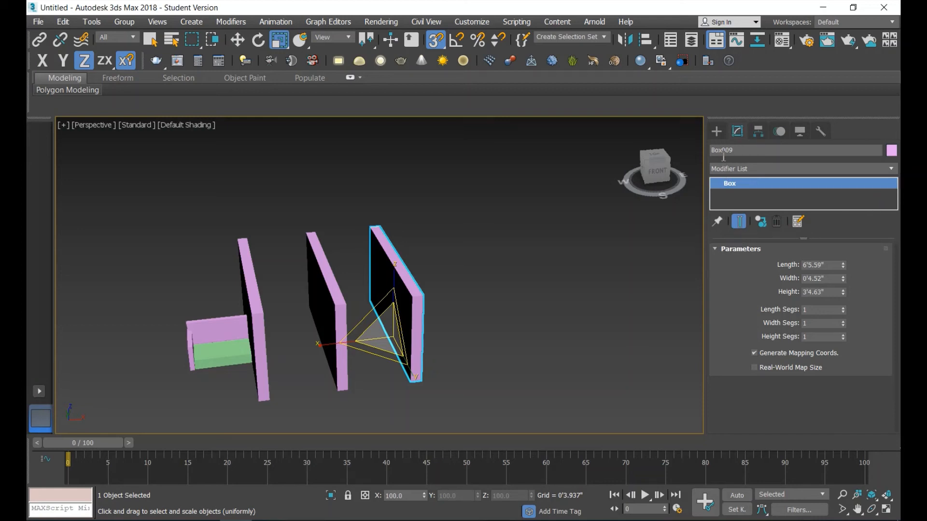
pyautogui.click(741, 223)
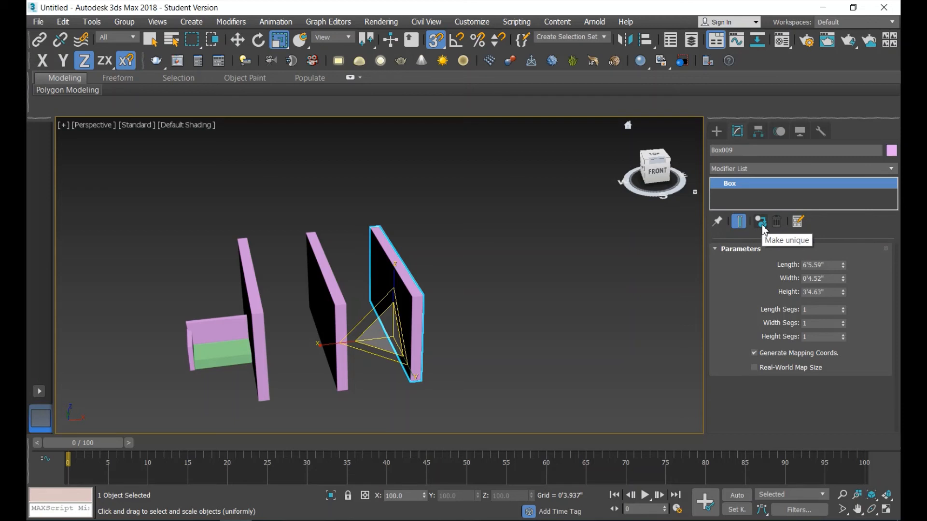
pyautogui.click(761, 222)
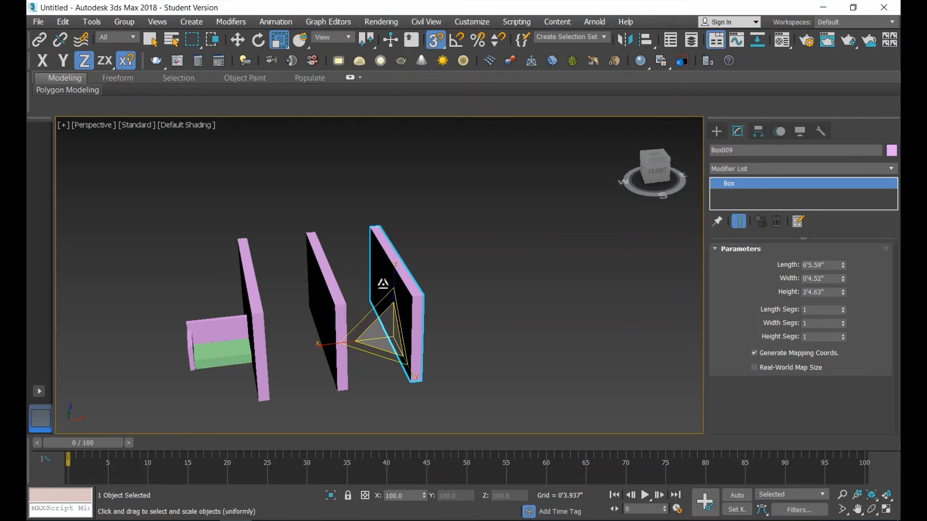
pyautogui.click(513, 328)
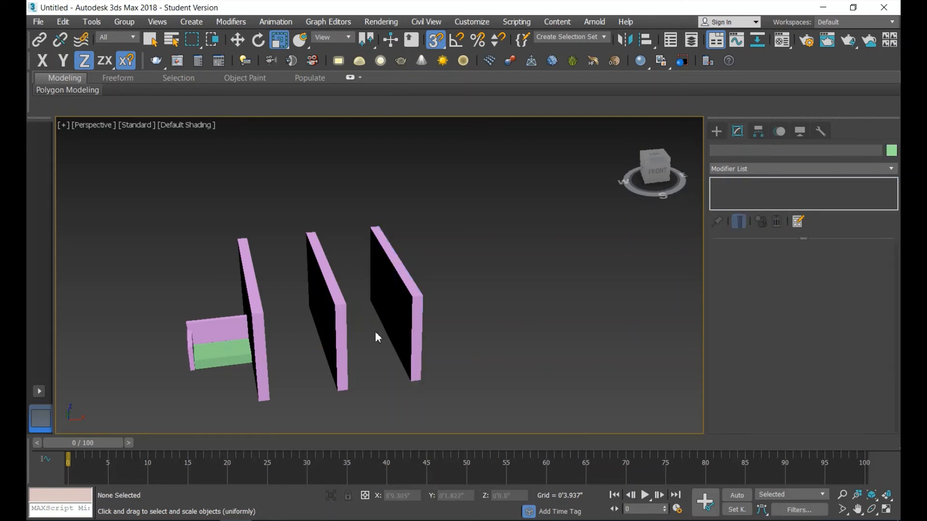
# Set the middle armrest instance's length to about 10'0.265" and its width to about 0'3.932".
pyautogui.click(339, 314)
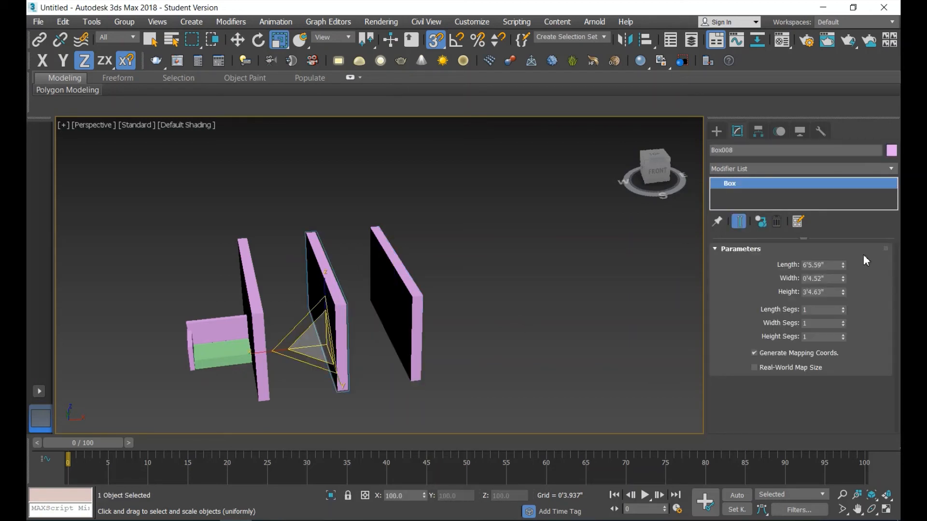
pyautogui.moveTo(843, 265); pyautogui.dragTo(832, 238)
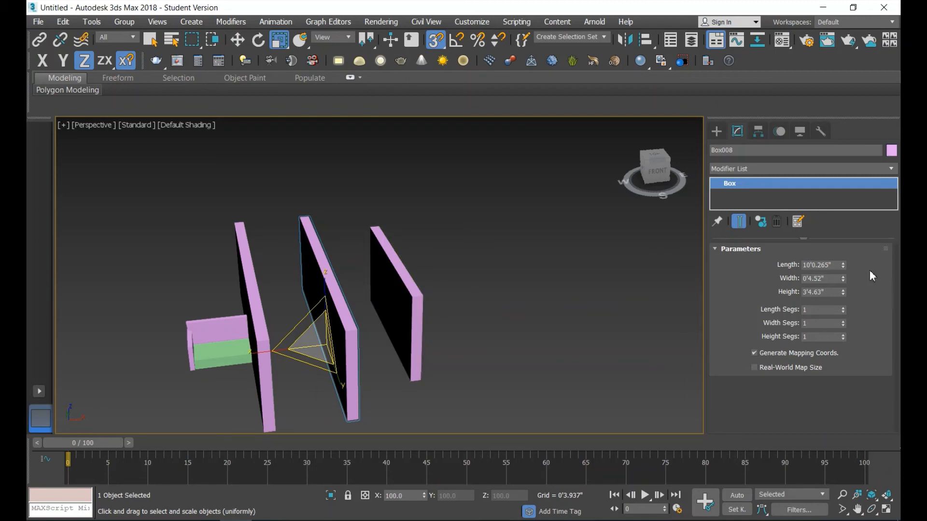
pyautogui.moveTo(843, 279)
pyautogui.mouseDown()
pyautogui.moveTo(843, 295)
pyautogui.moveTo(843, 208)
pyautogui.moveTo(843, 279)
pyautogui.mouseUp()
pyautogui.click(532, 334)
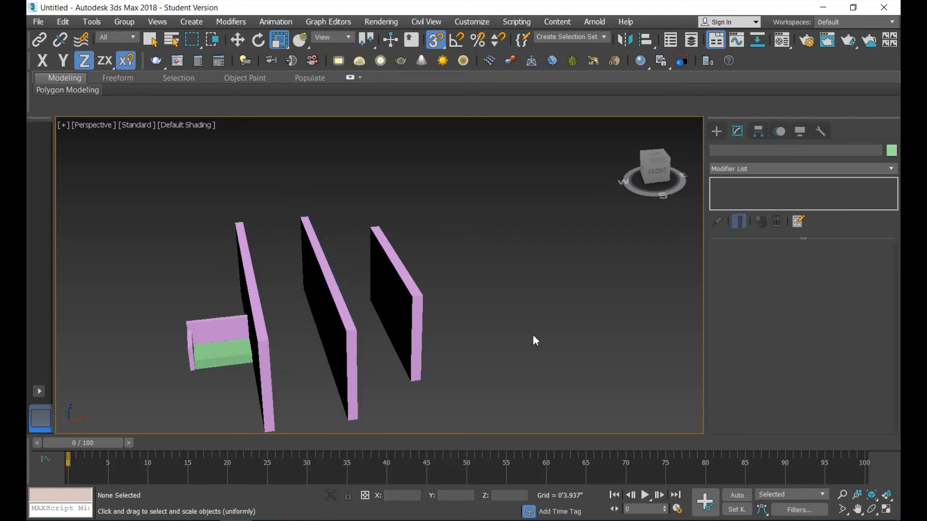
# Make the middle armrest instance unique so it is independent of the sofa's original armrest.
pyautogui.click(349, 324)
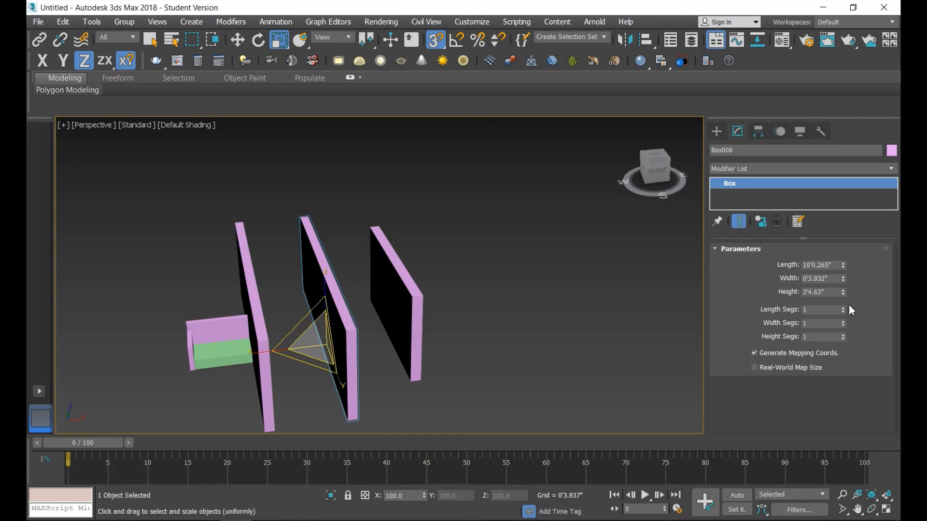
pyautogui.click(761, 223)
pyautogui.click(636, 320)
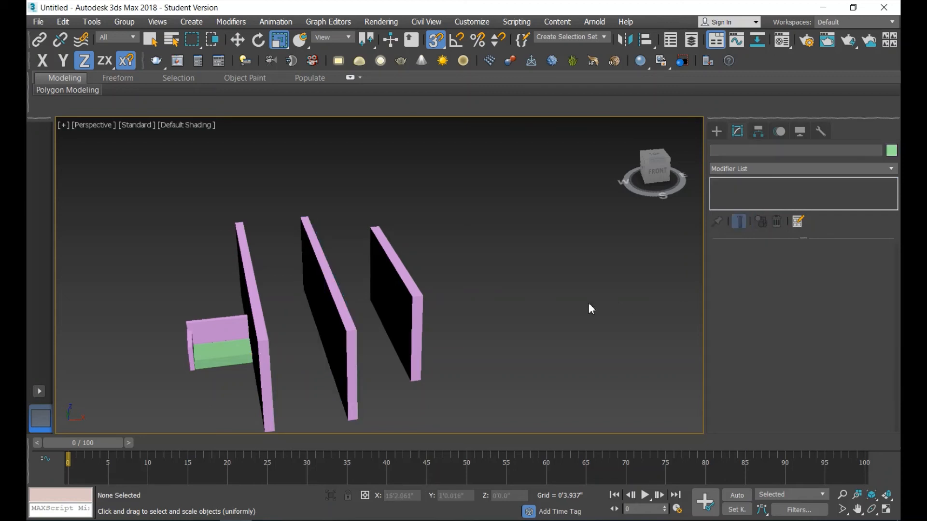
# Set the unique middle armrest's length to about 2'8.472" and its width to about 0'5.859".
pyautogui.click(350, 345)
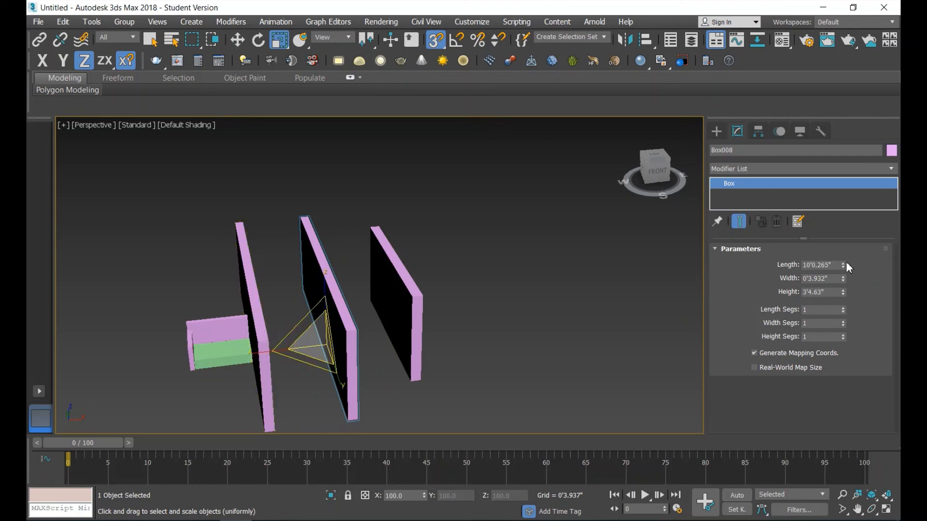
pyautogui.moveTo(844, 265); pyautogui.dragTo(847, 311)
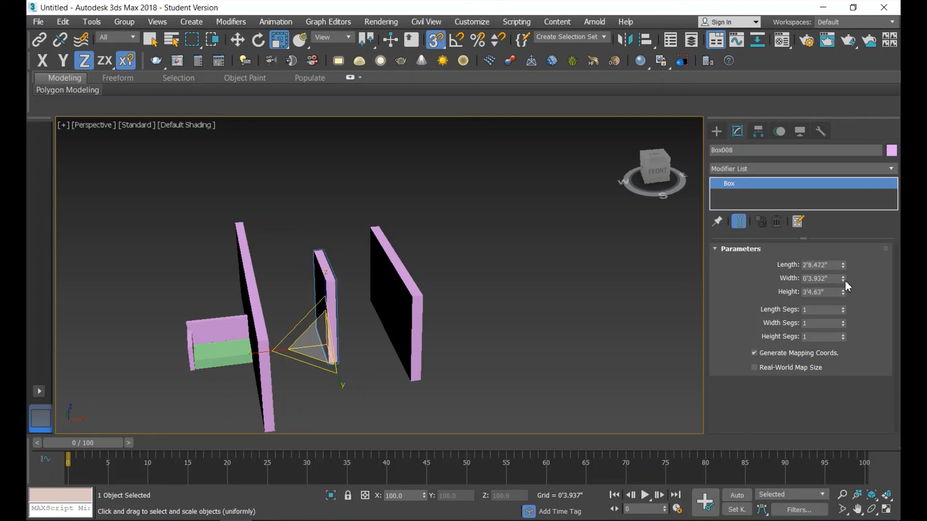
pyautogui.moveTo(843, 279)
pyautogui.mouseDown()
pyautogui.moveTo(844, 289)
pyautogui.moveTo(853, 264)
pyautogui.mouseUp()
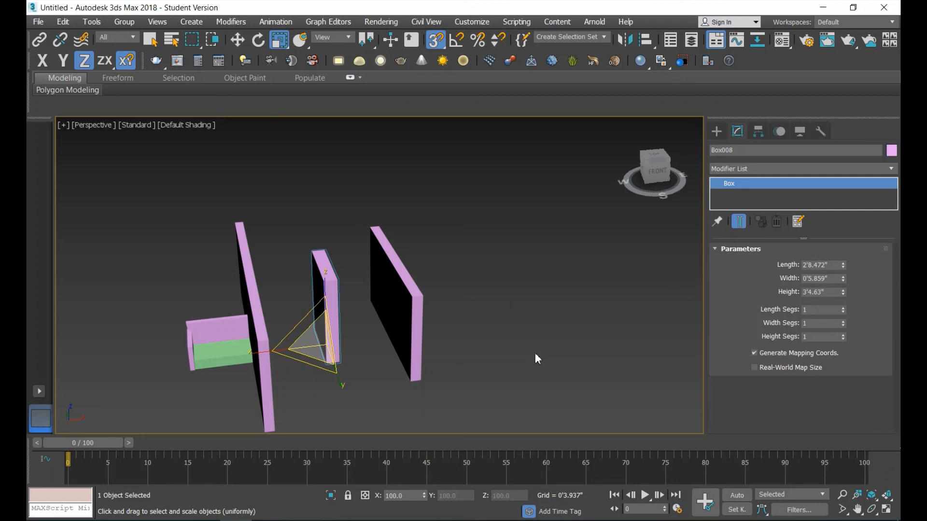
pyautogui.click(237, 40)
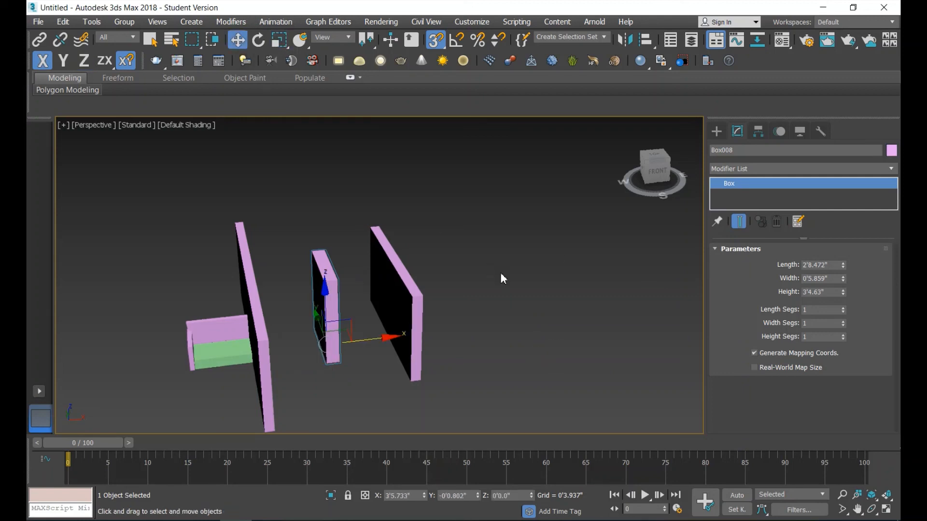